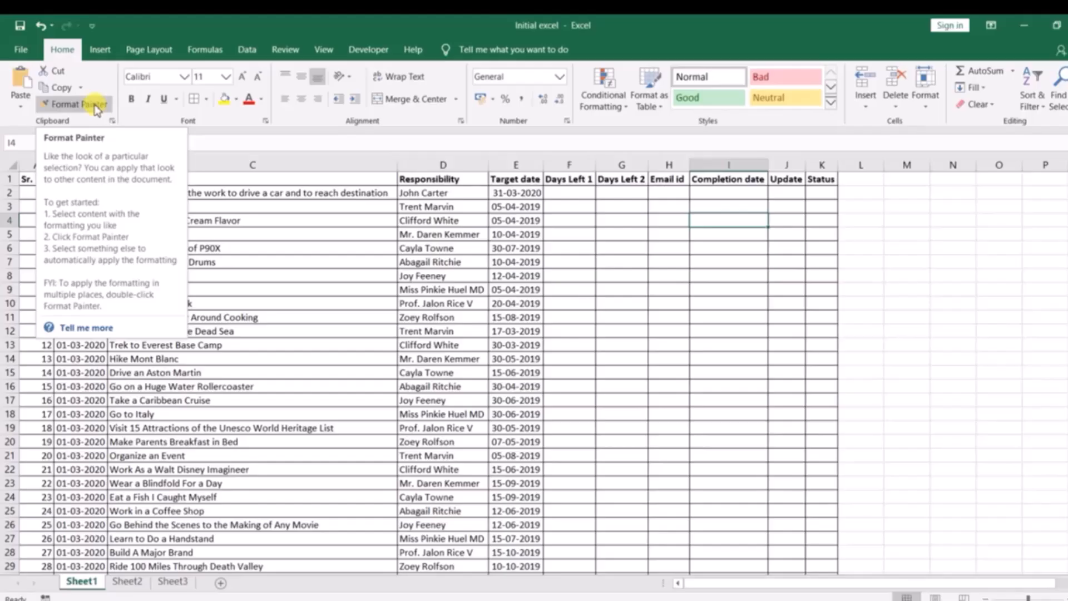
Change the font of the first task description in cell C2 to Arial Narrow
left_click(120, 220)
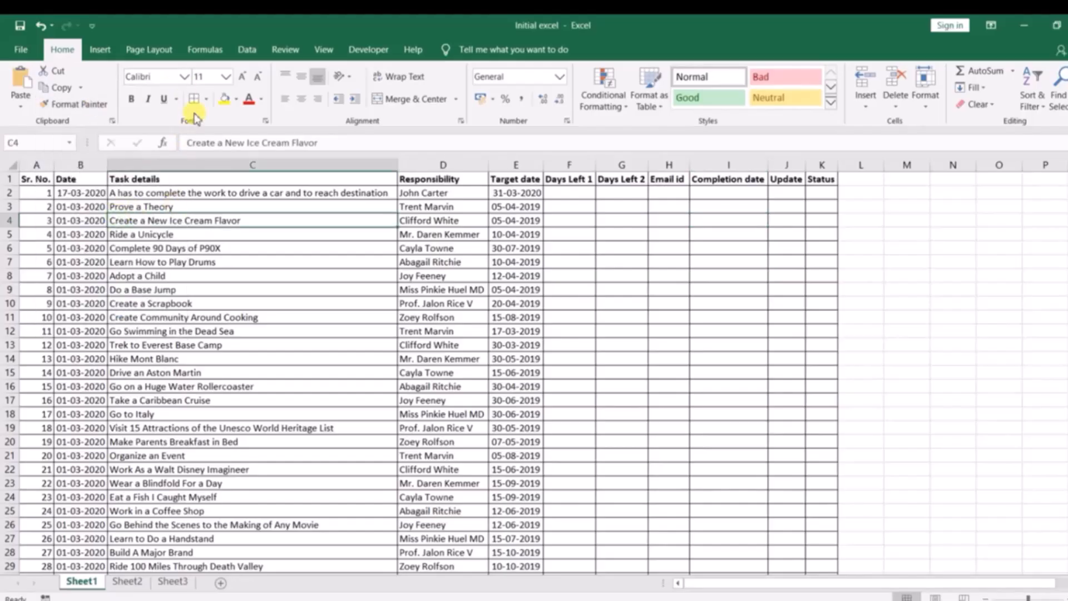
left_click(193, 194)
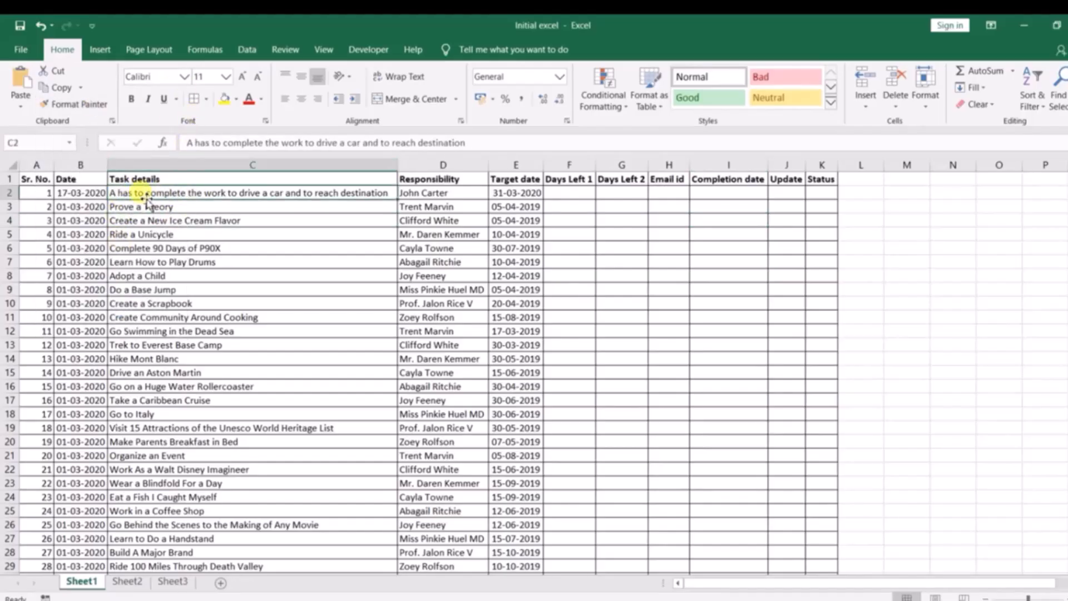
left_click(183, 76)
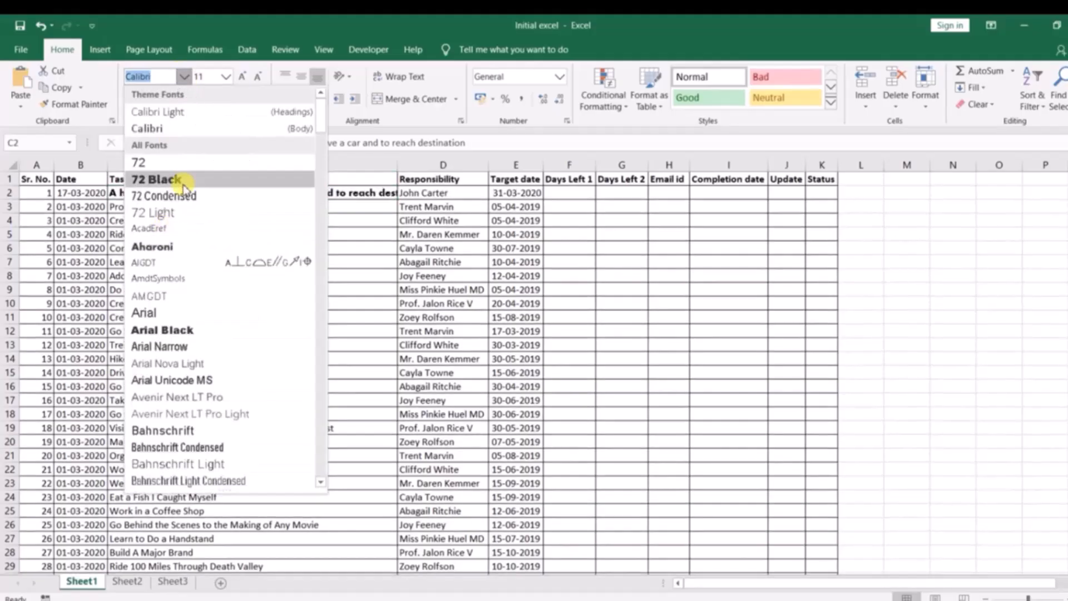
left_click(174, 345)
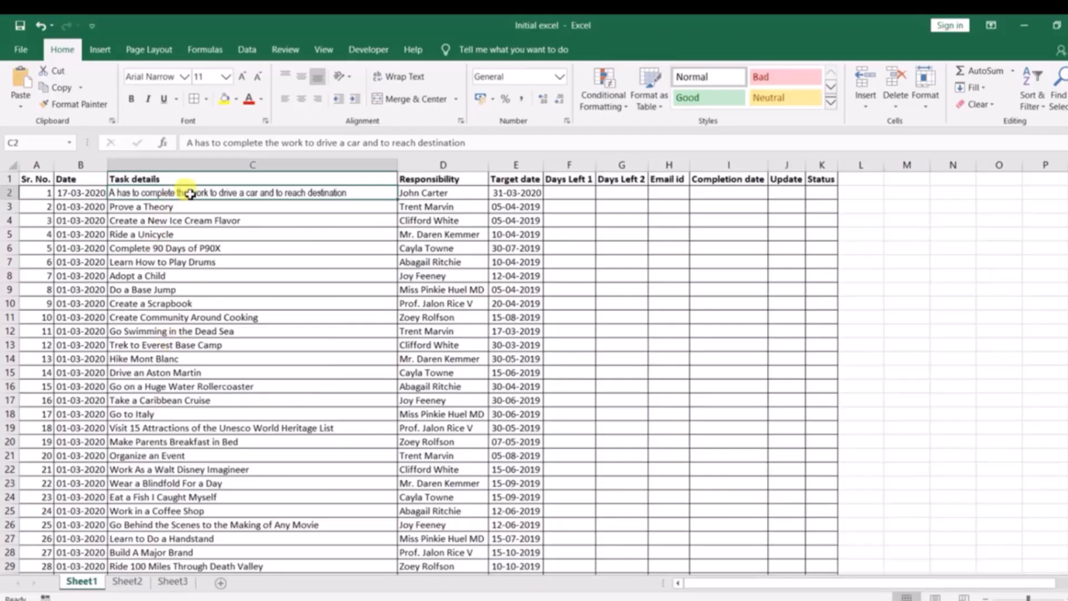
Copy cell C3's formatting onto cell C2 with Format Painter
left_click(165, 210)
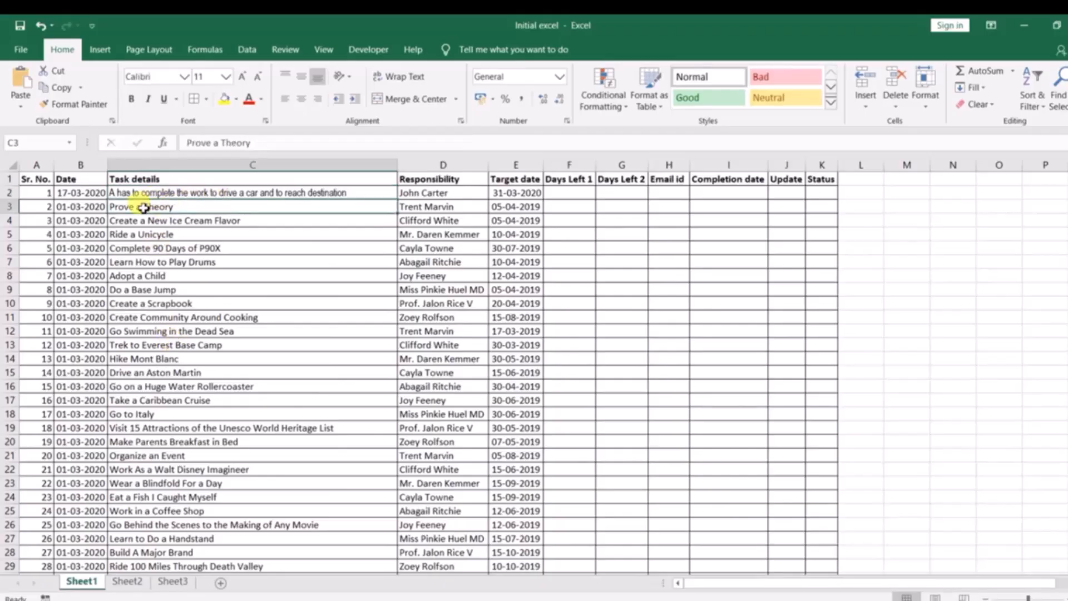
left_click(241, 247)
left_click(183, 206)
double_click(73, 104)
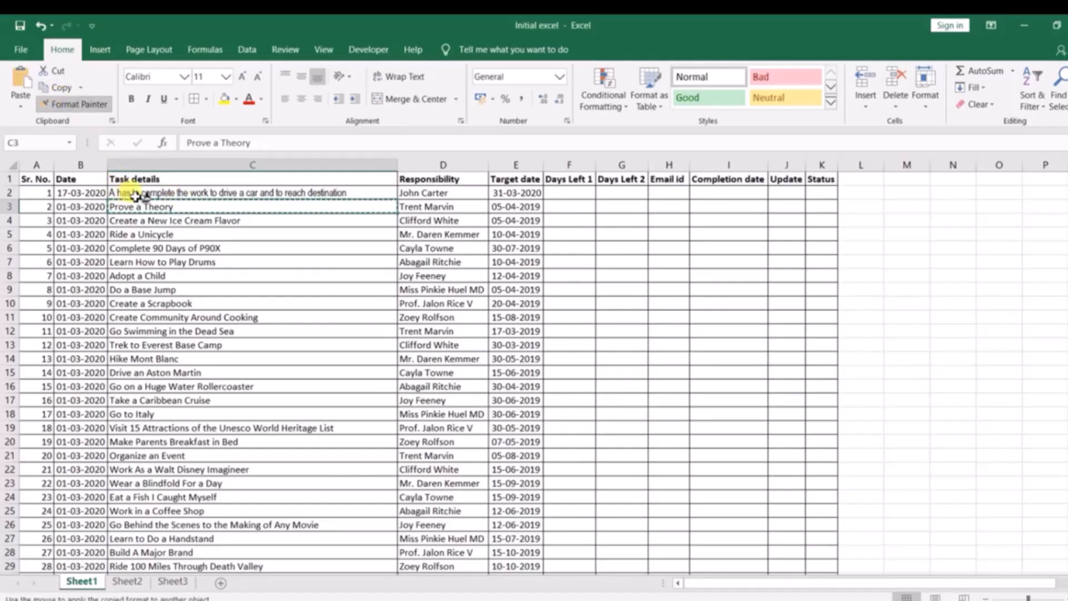
left_click(207, 193)
key("Escape")
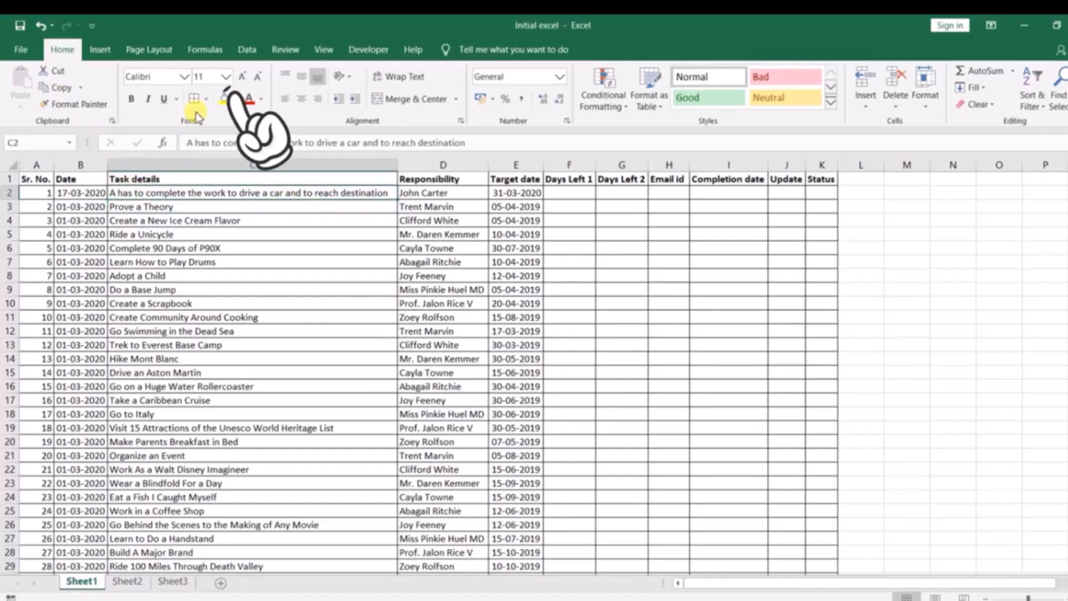
left_click(225, 76)
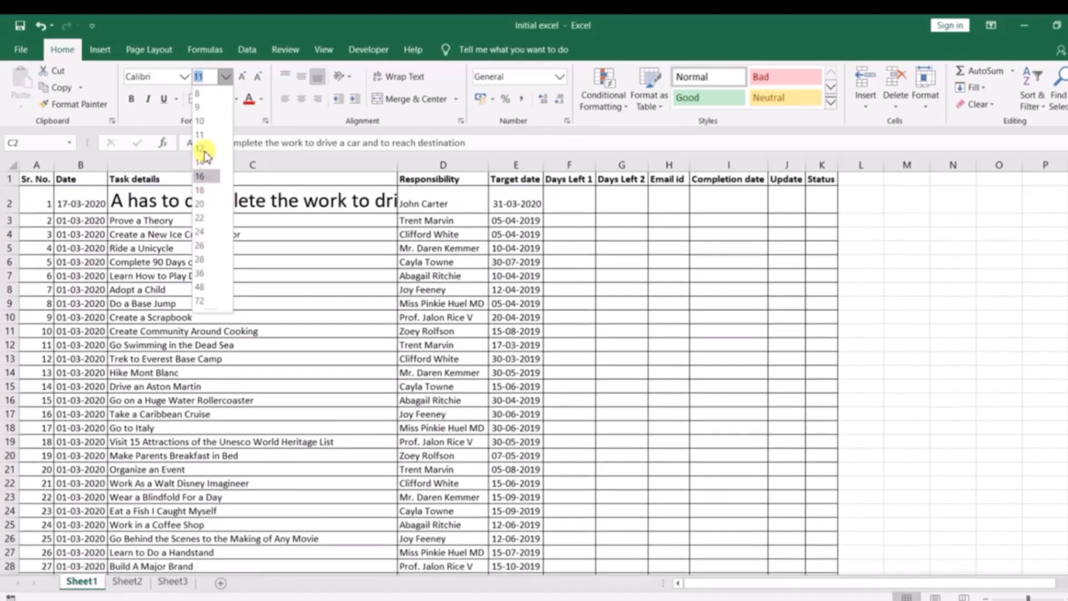
left_click(282, 261)
left_click(225, 80)
left_click(254, 224)
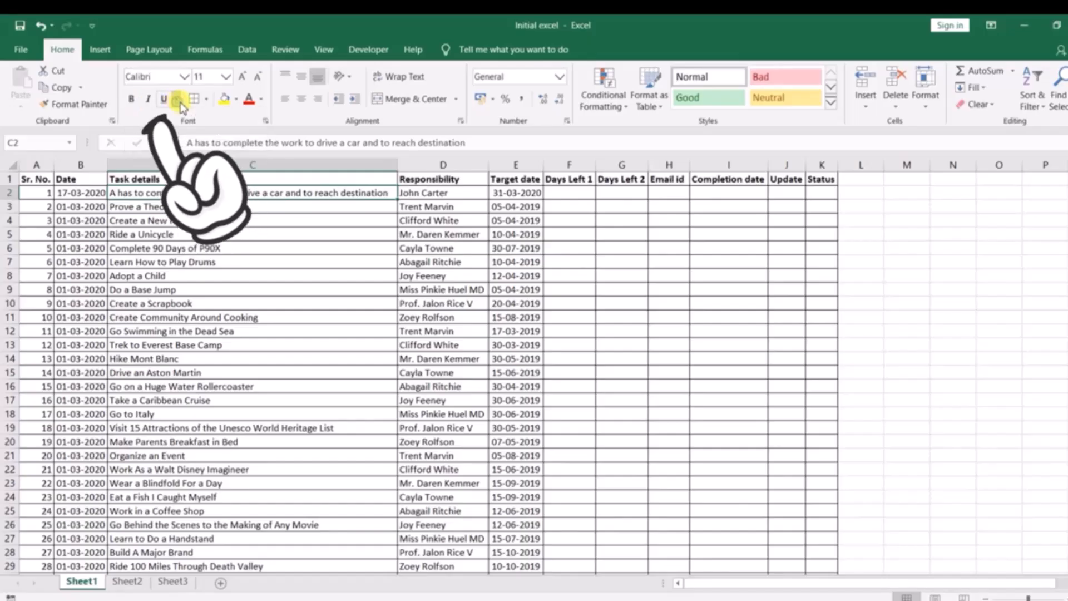
left_click(206, 100)
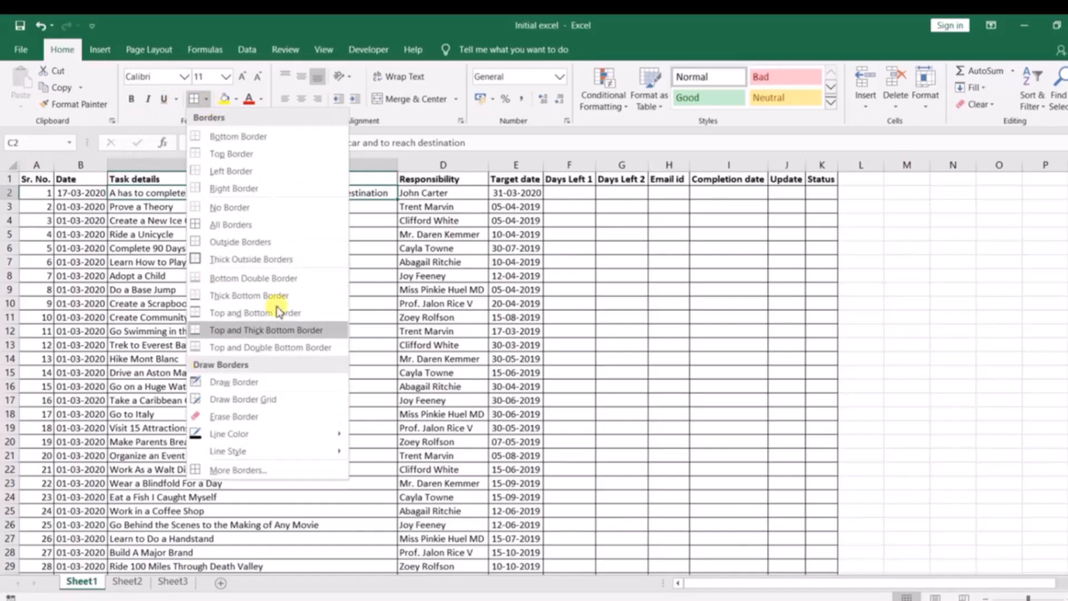
left_click(437, 259)
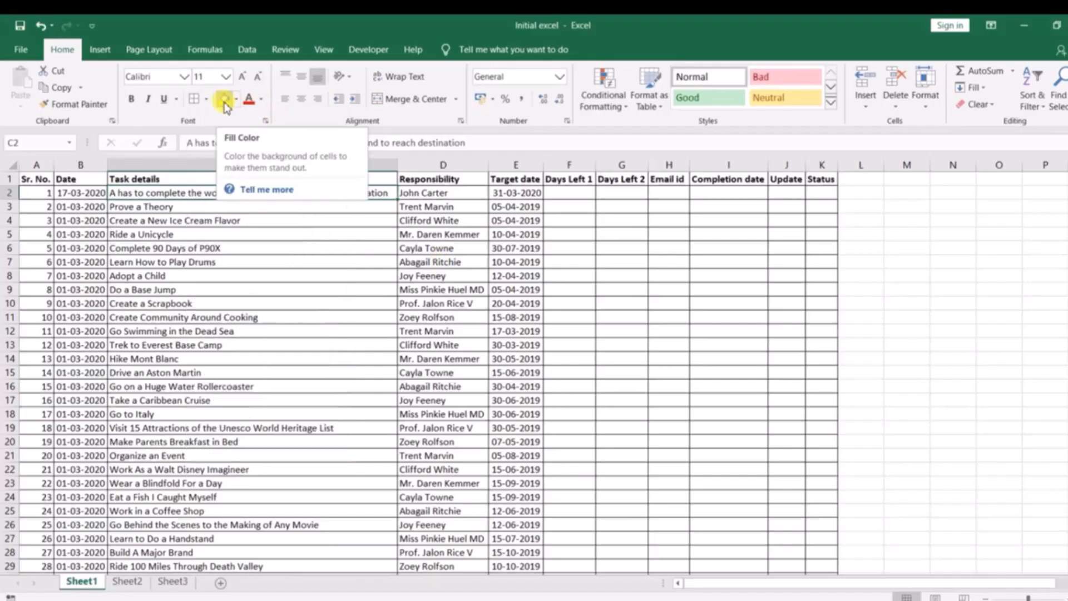
left_click(164, 274)
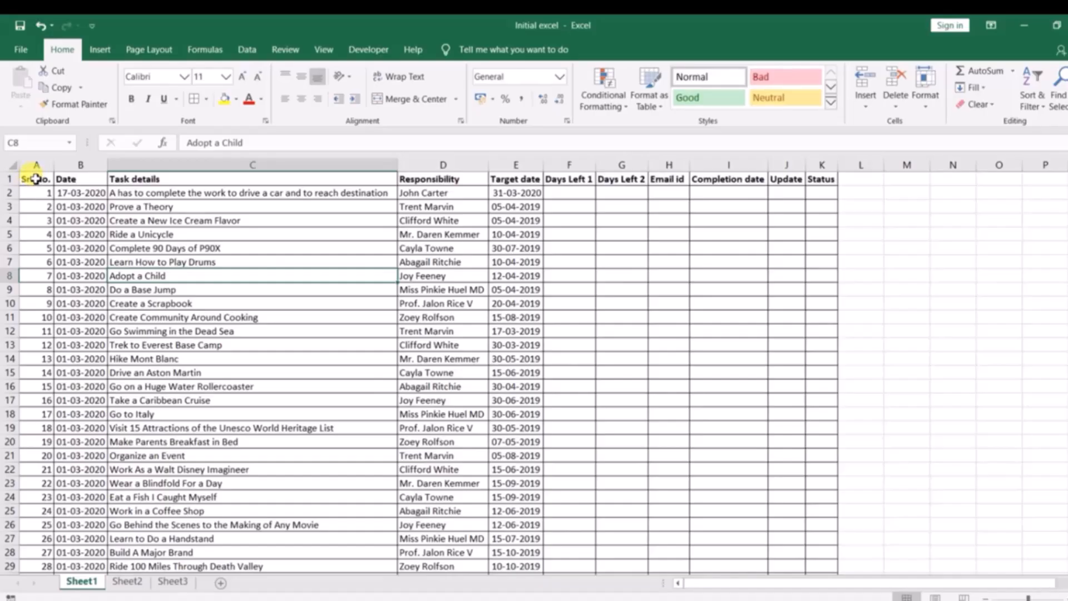
left_click(235, 100)
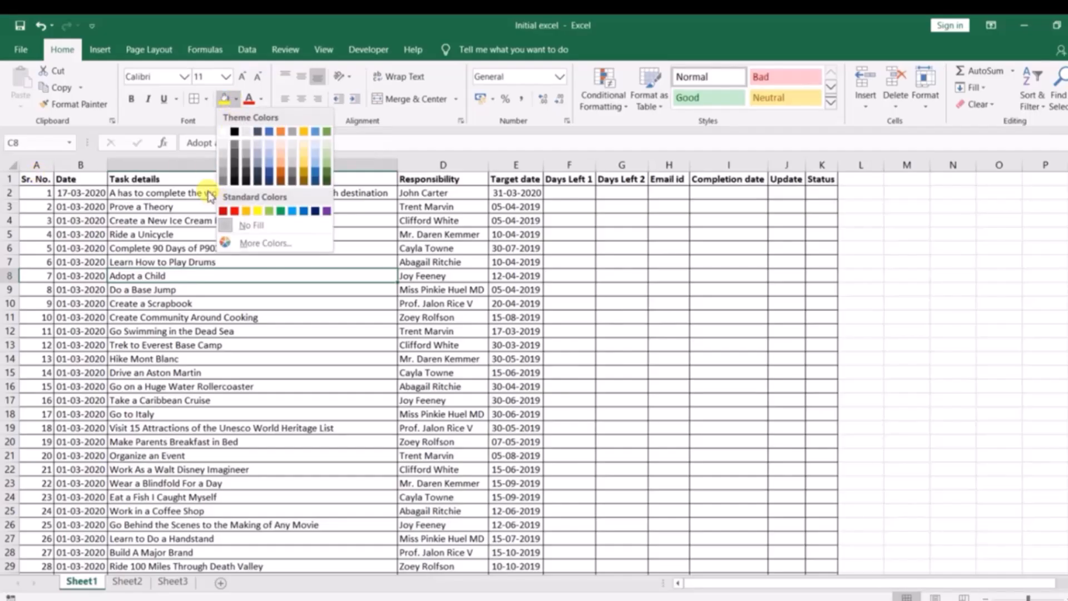
left_click(123, 212)
Fill the header row A1:K1 with a light blue theme color
left_click_drag(39, 179, 822, 184)
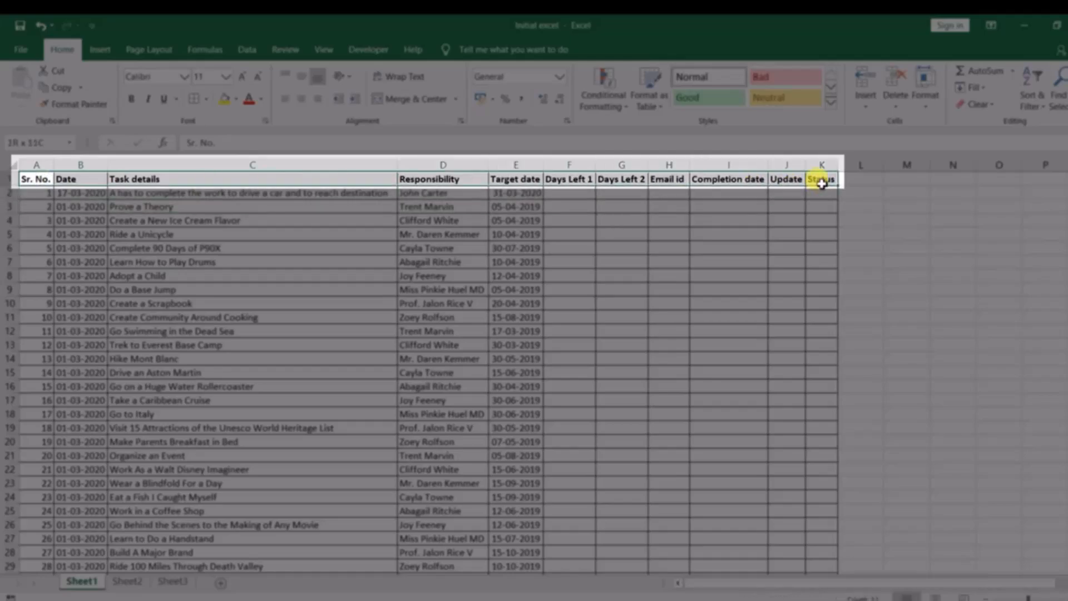
left_click(236, 101)
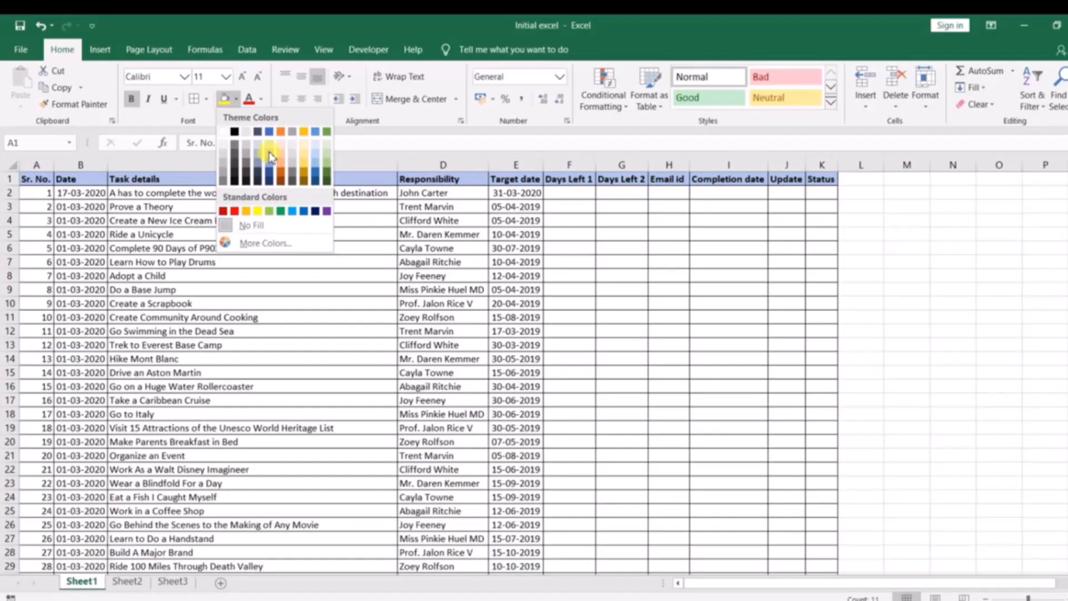
left_click(270, 156)
left_click(284, 232)
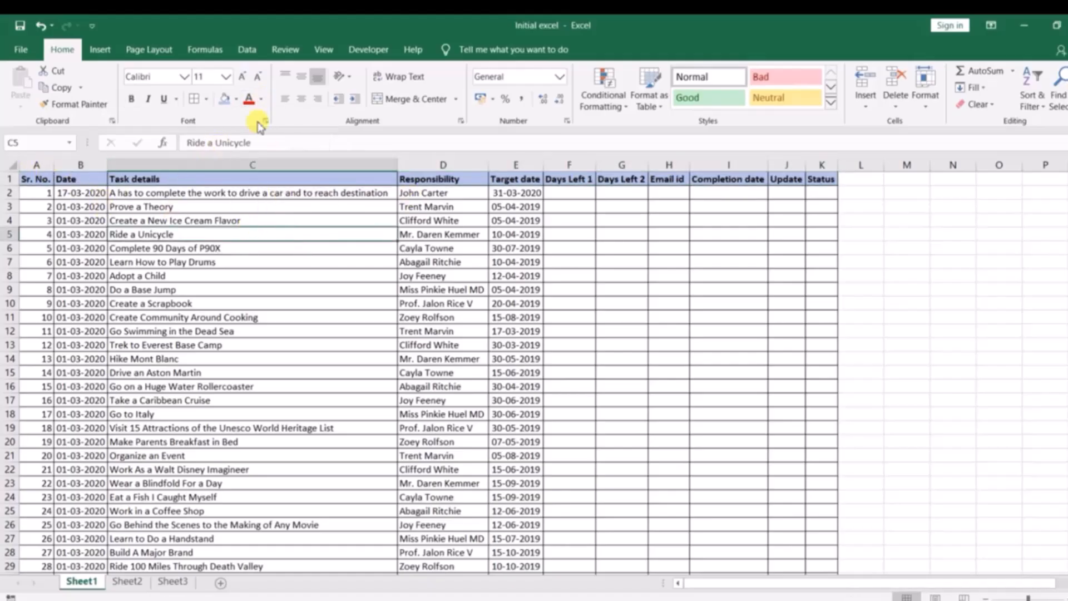
Try a red font color on the Responsibility header in D1 and restore it to Automatic
left_click(414, 193)
left_click(261, 101)
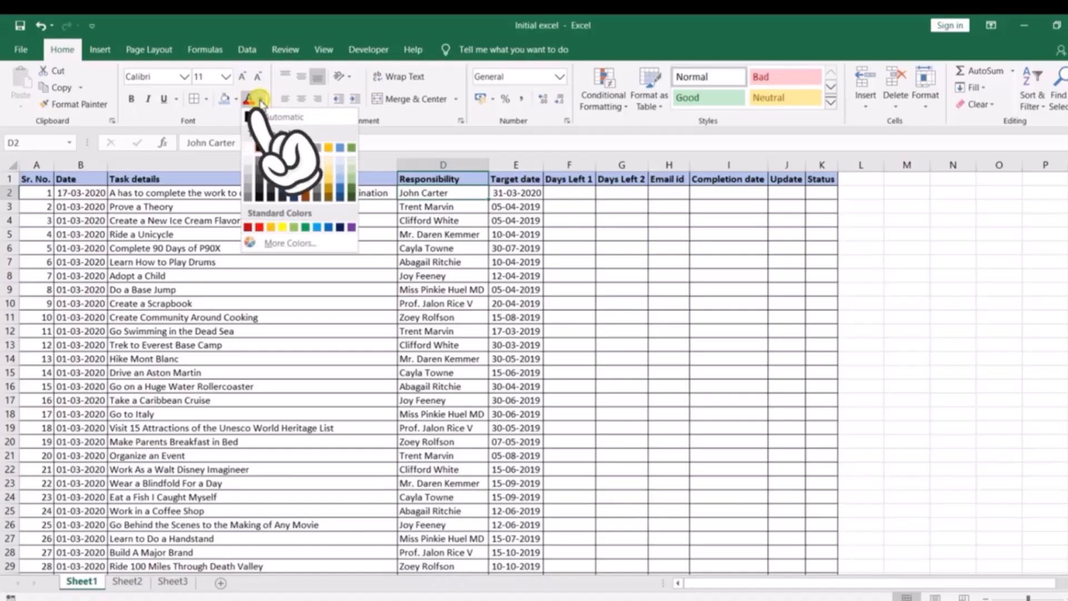
left_click(439, 262)
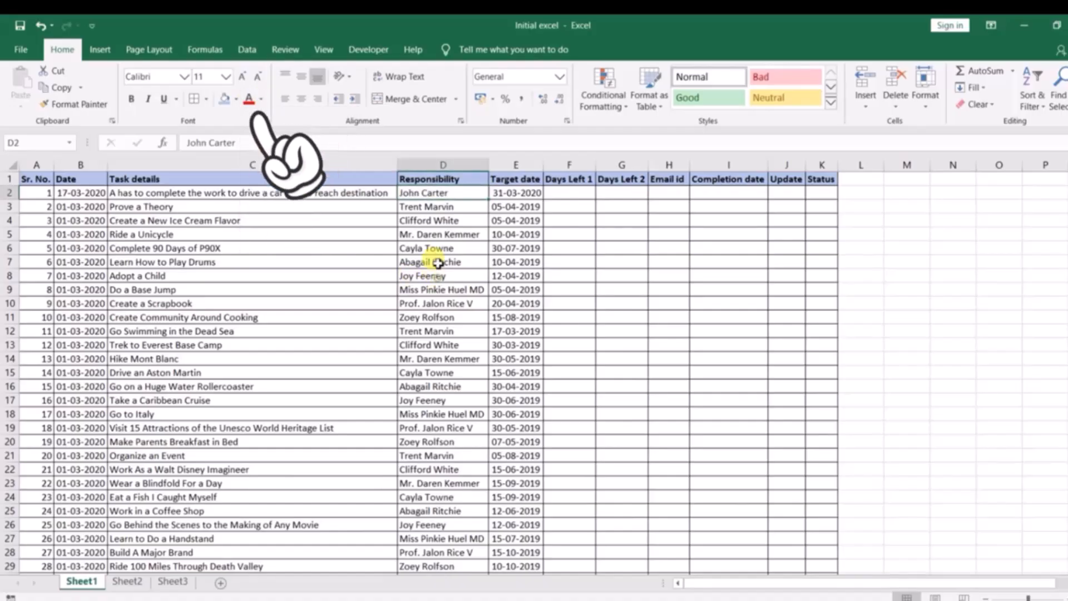
left_click(419, 181)
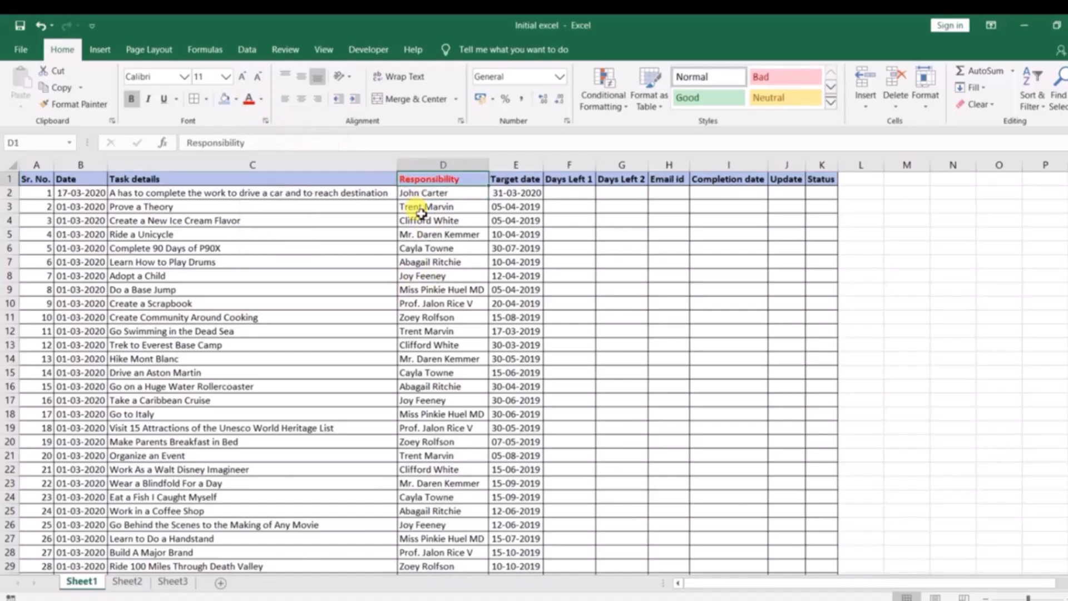
left_click(441, 212)
left_click(432, 182)
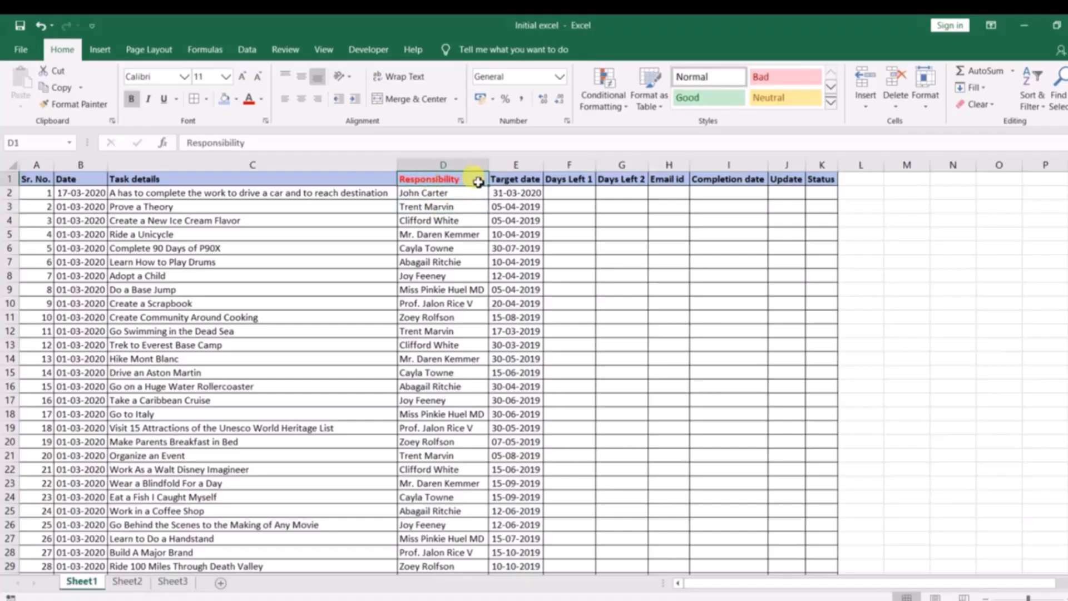
left_click(264, 100)
left_click(277, 118)
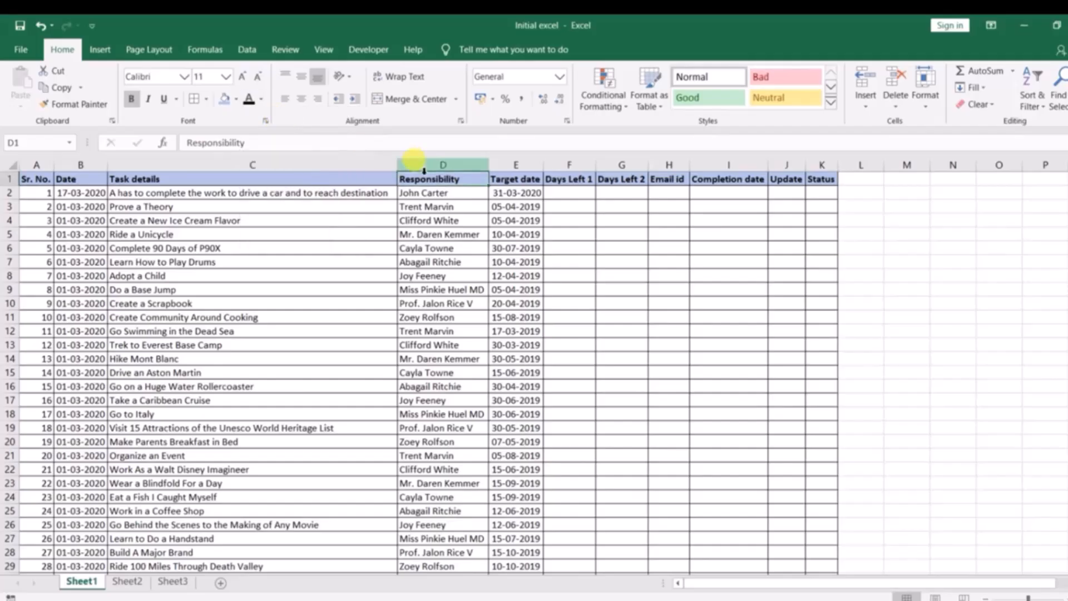
Browse each tab of the Format Cells dialog for cell C5 without applying changes
left_click(252, 239)
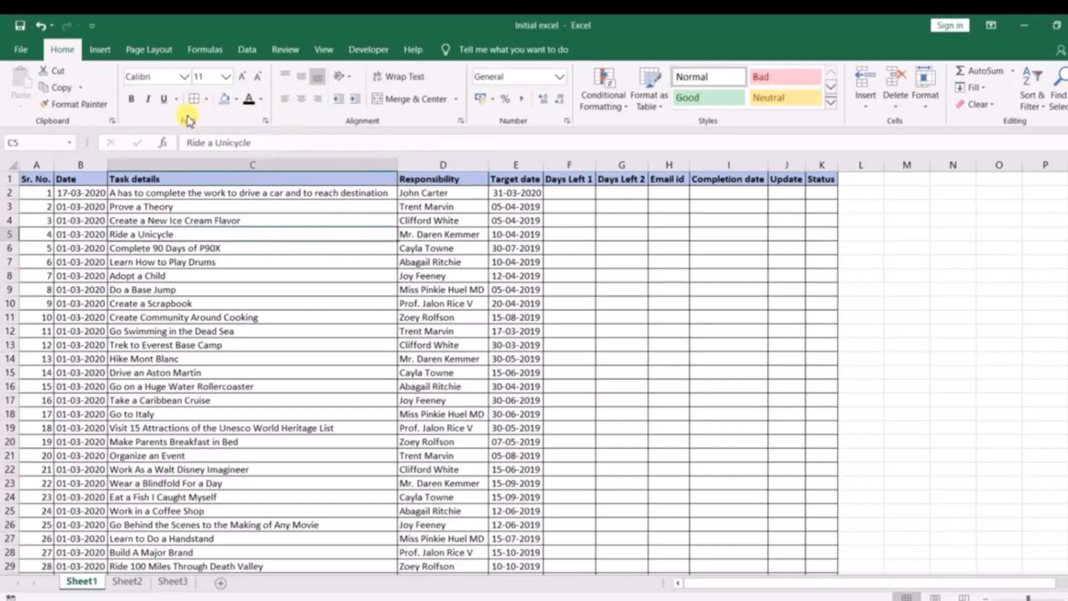
left_click(267, 121)
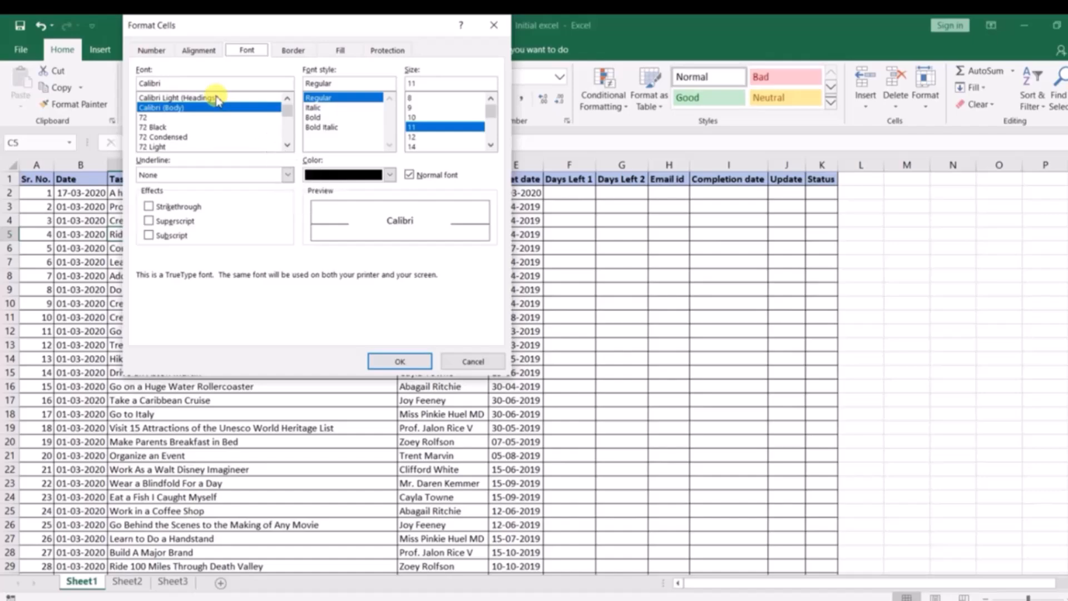
left_click(159, 53)
left_click(197, 52)
left_click(253, 52)
left_click(295, 52)
left_click(341, 50)
left_click(383, 50)
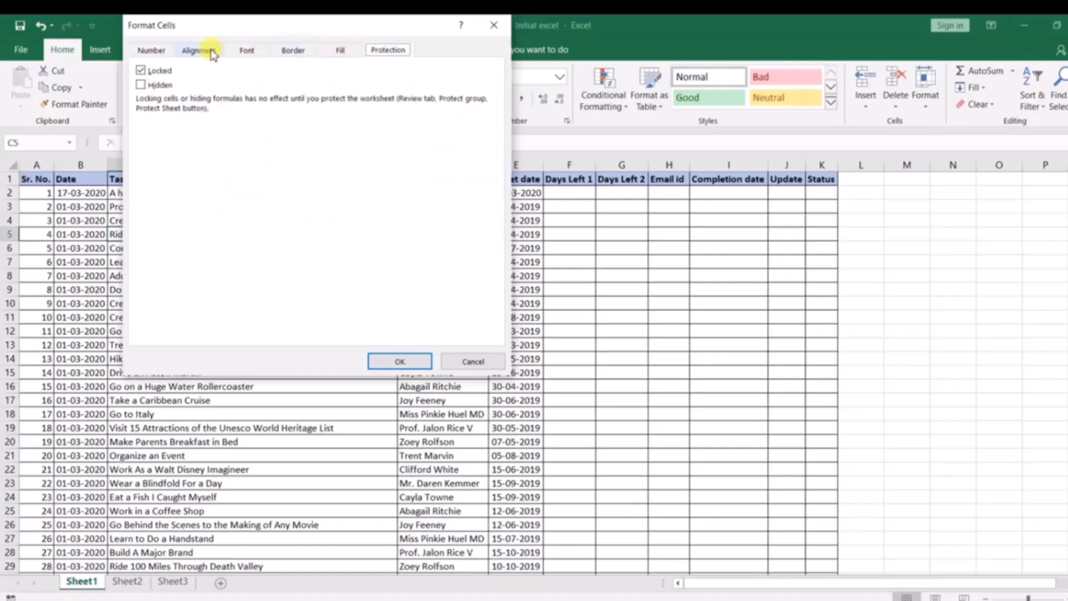
left_click(264, 50)
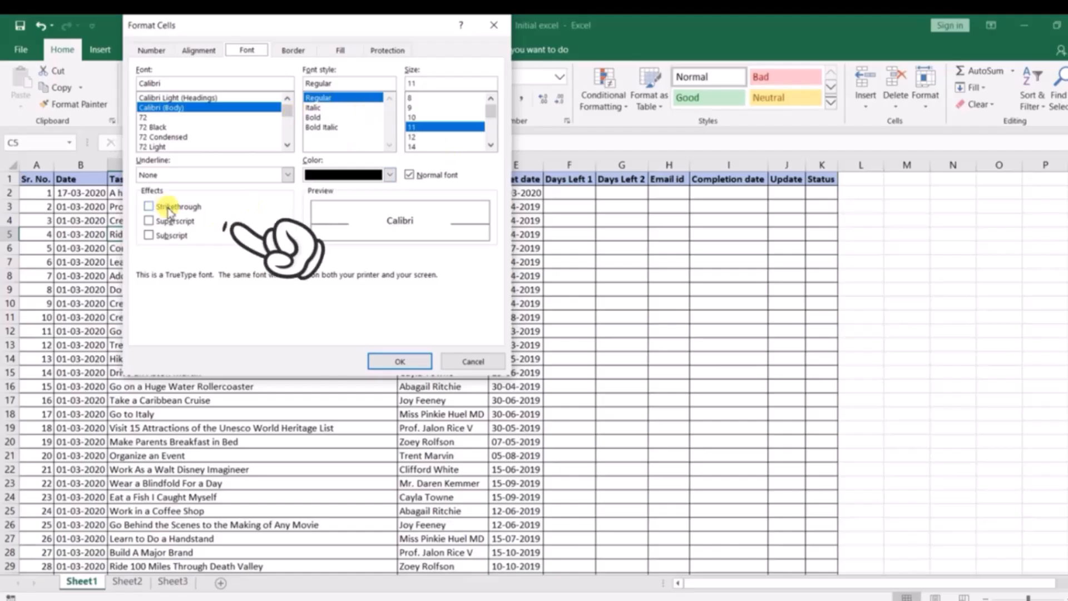
left_click(470, 362)
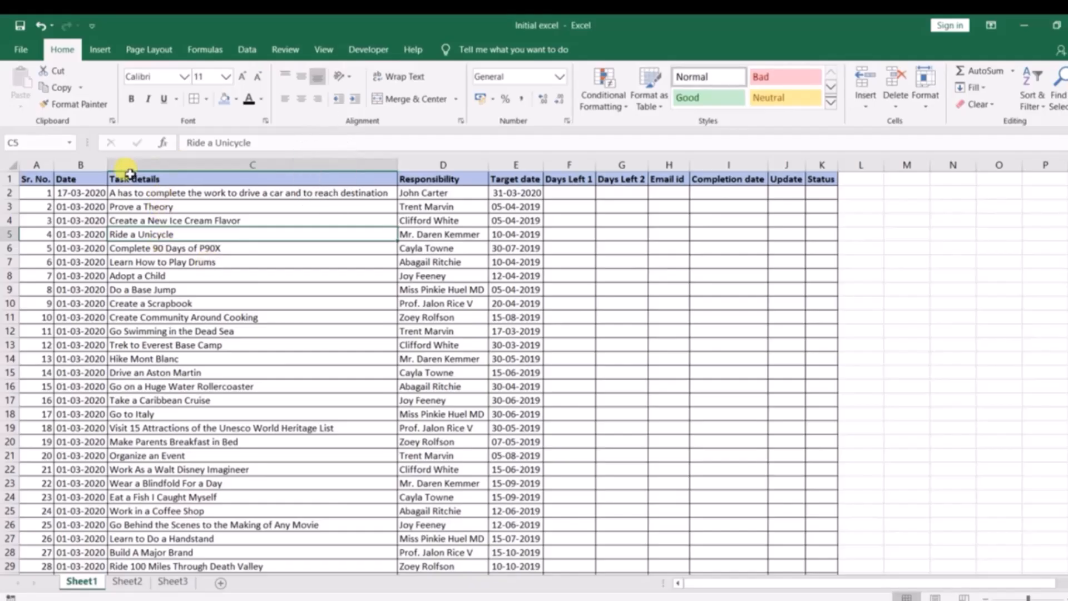
Center-align the whole Date column B
left_click(79, 164)
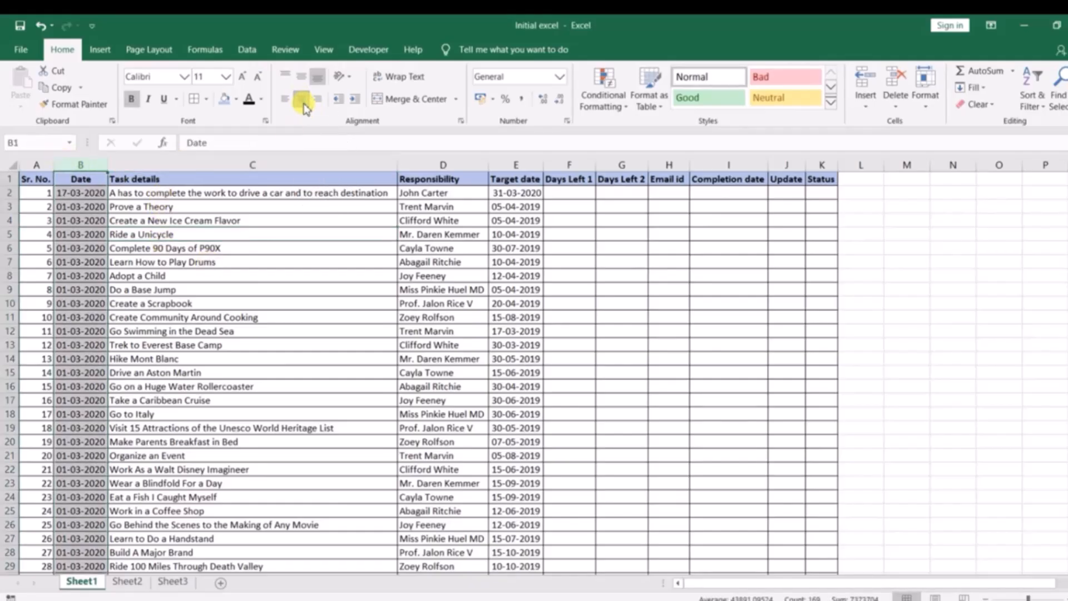
left_click(246, 203)
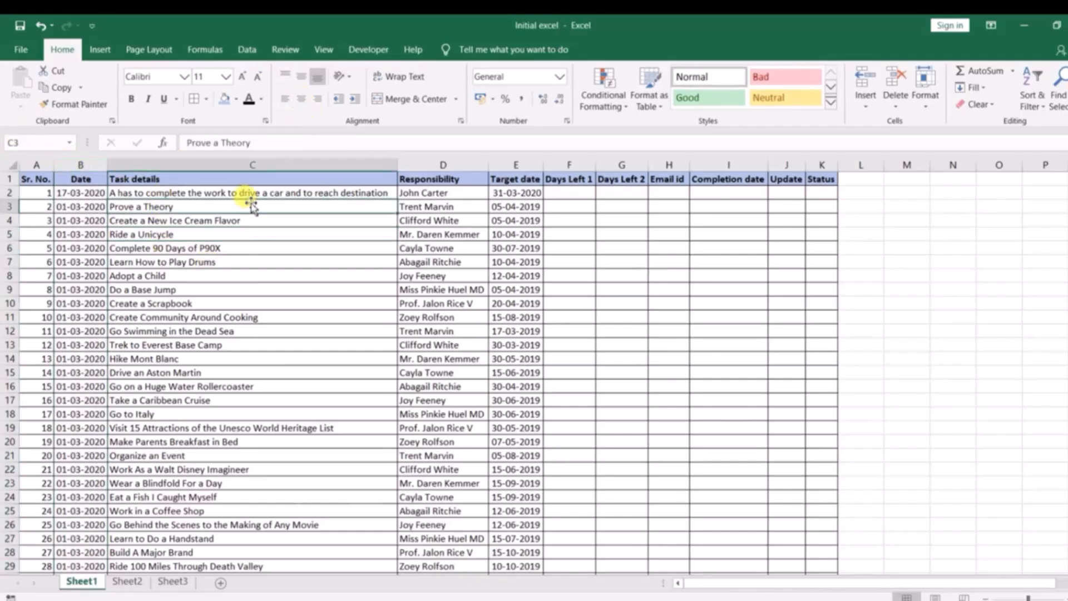
Center-align the text of the entire header row 1
left_click(276, 178)
left_click(10, 178)
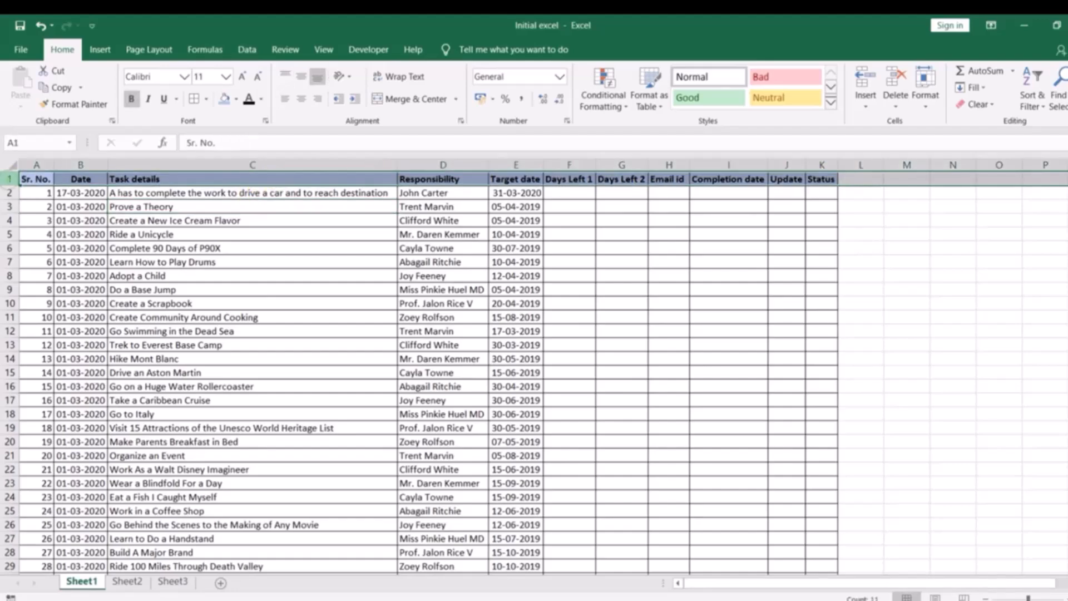
left_click(300, 106)
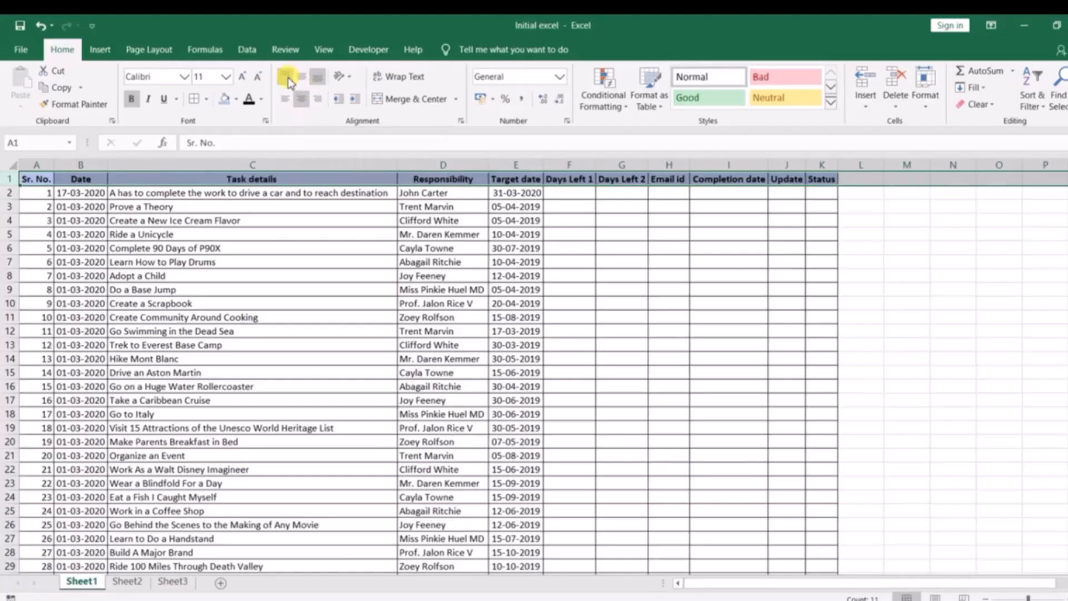
Increase the height of header row 1 to several times its original size
left_click_drag(10, 189, 9, 279)
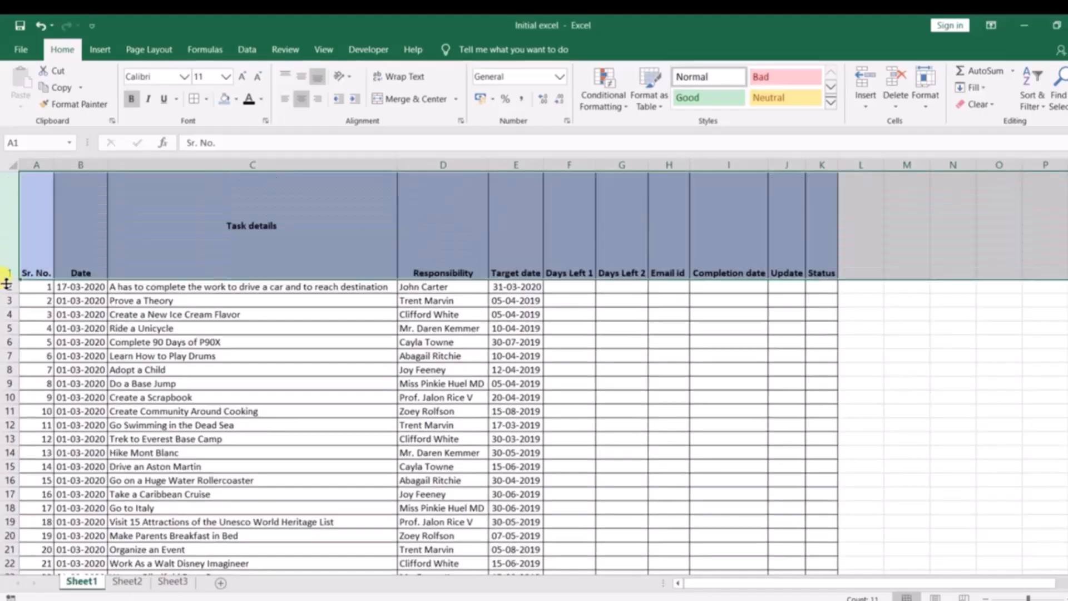
left_click(222, 328)
left_click(242, 227)
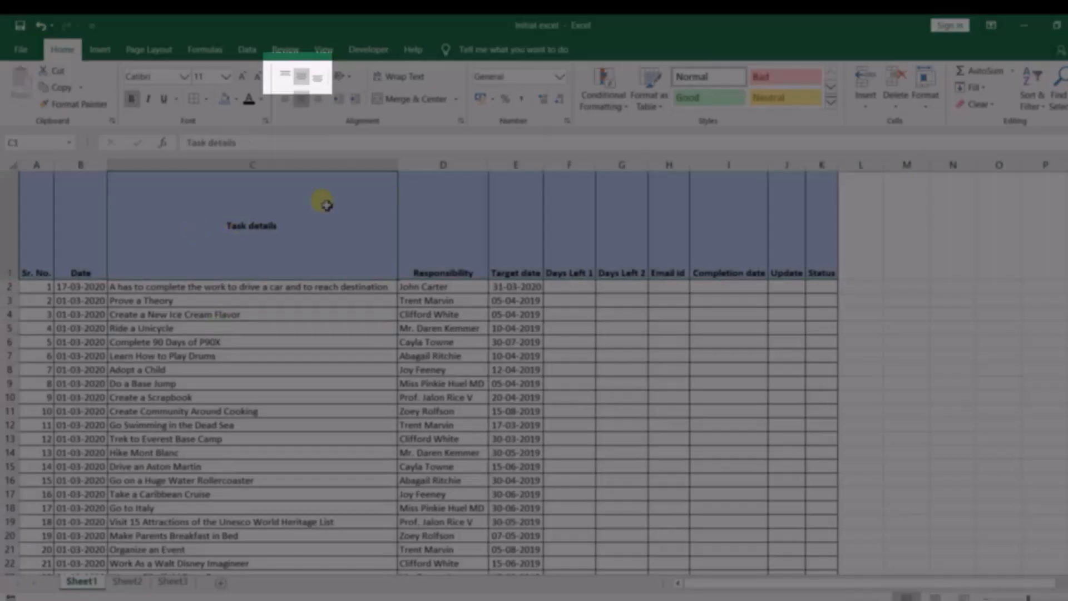
Vertically align the header row's text to the middle
left_click(25, 239)
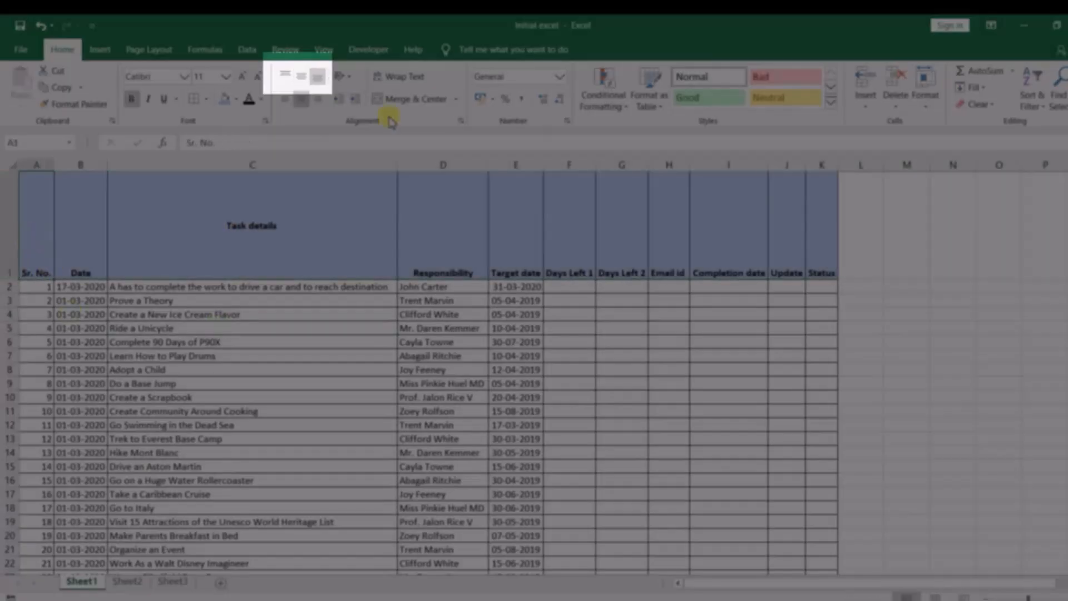
left_click(284, 79)
left_click(10, 236)
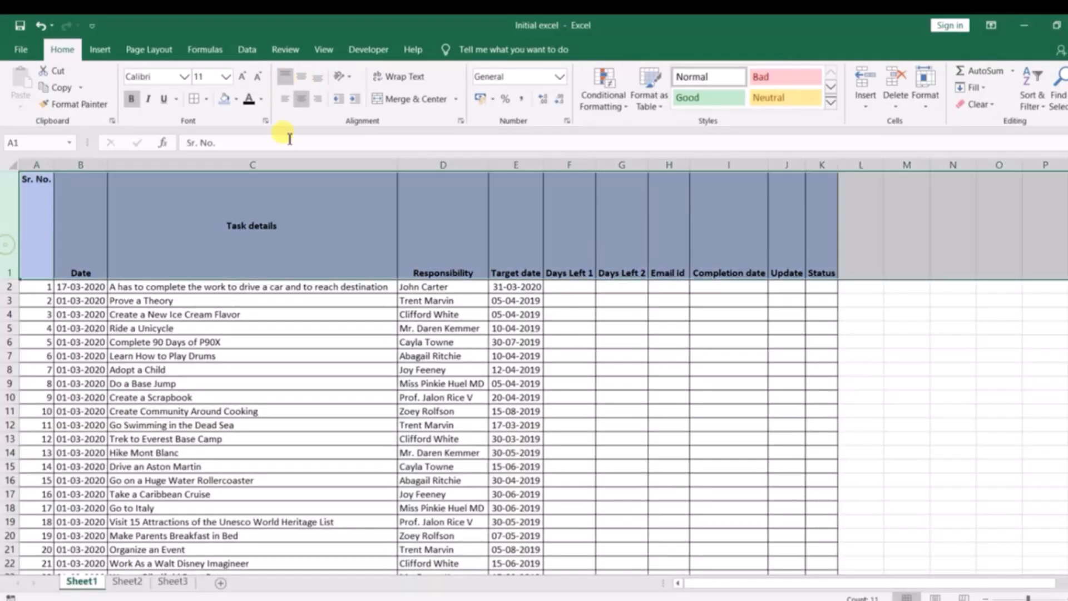
left_click(301, 78)
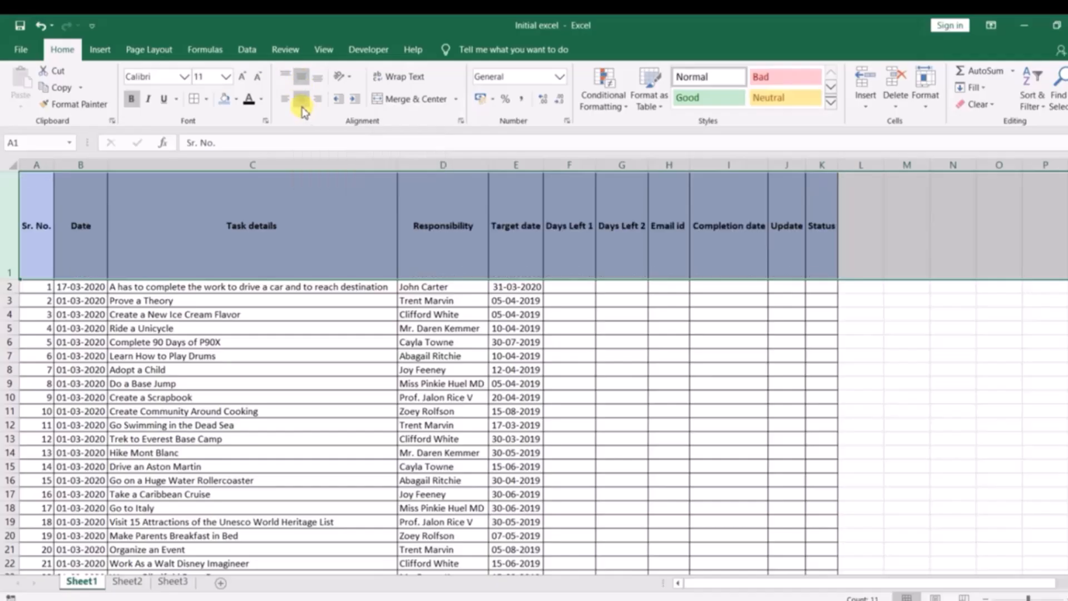
Switch the header row's text to left alignment and back to center alignment
left_click(284, 99)
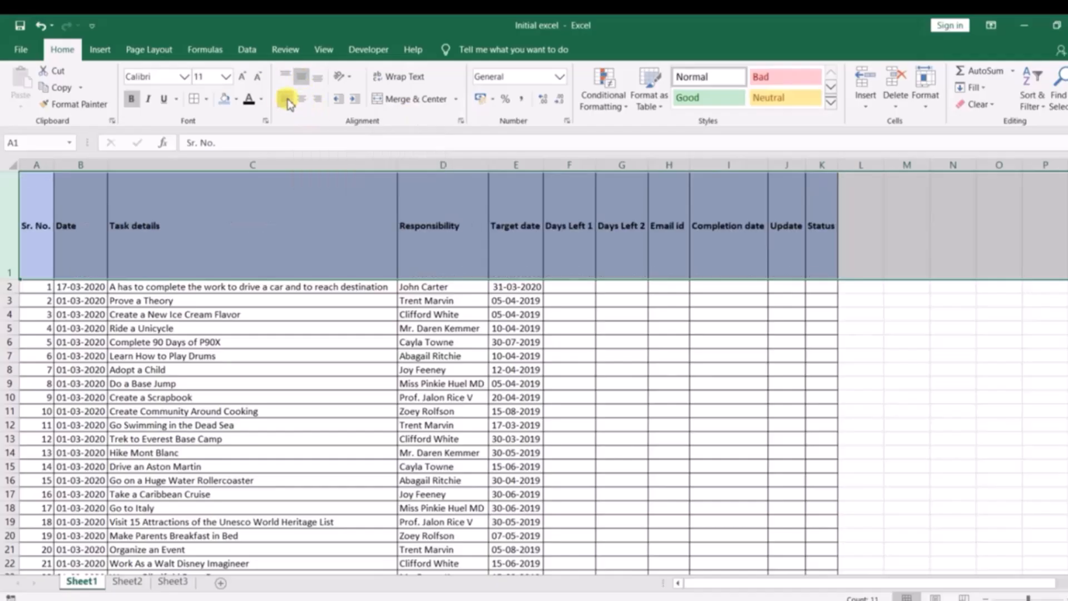
left_click(302, 100)
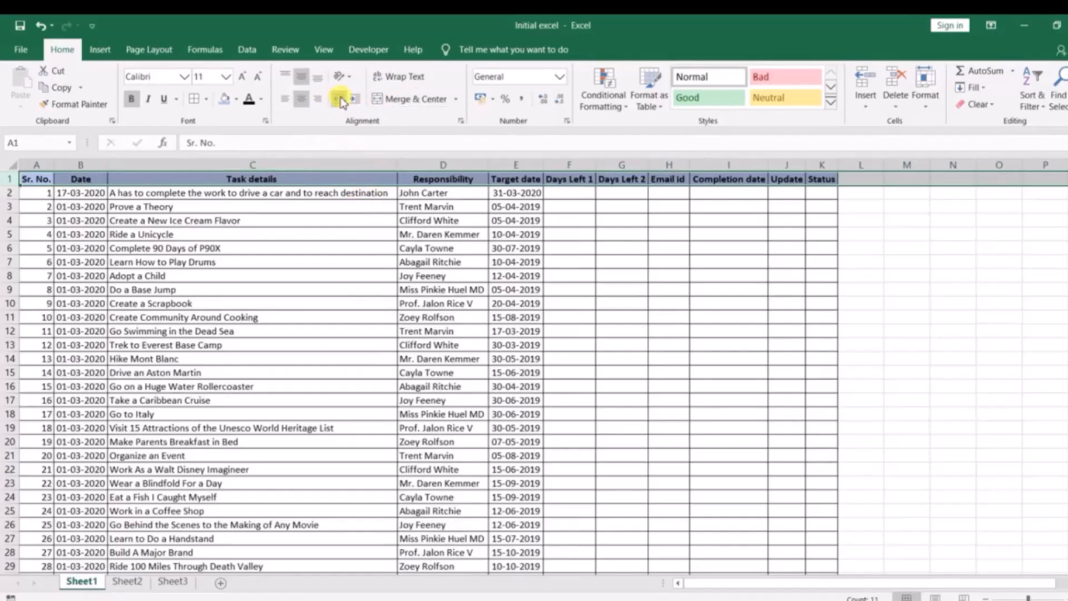
Examine the text orientation options for cells in the Task details column without applying one
left_click(341, 76)
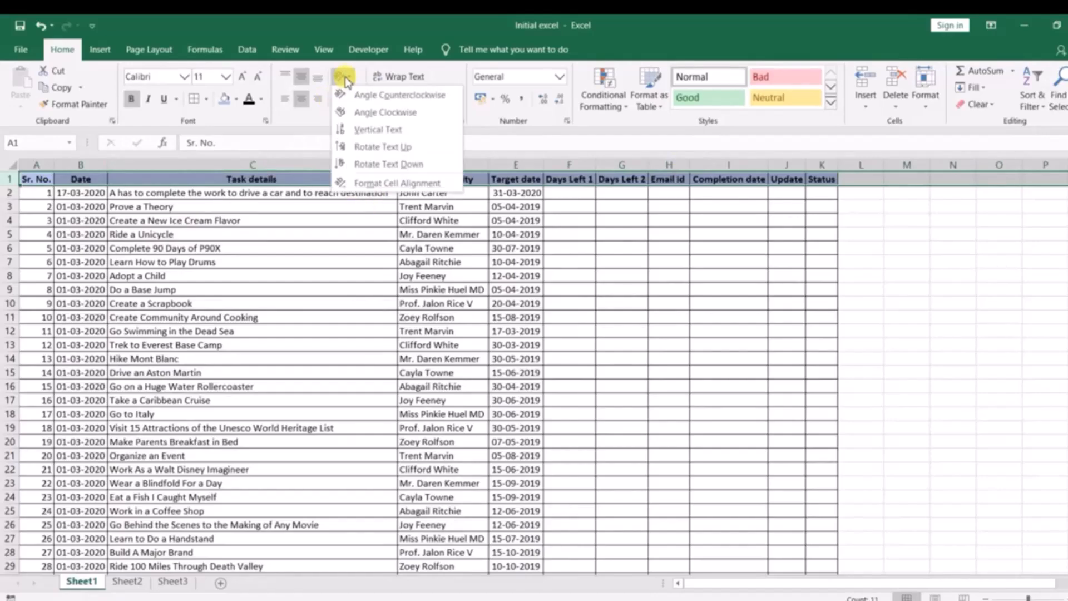
left_click(192, 266)
left_click(211, 220)
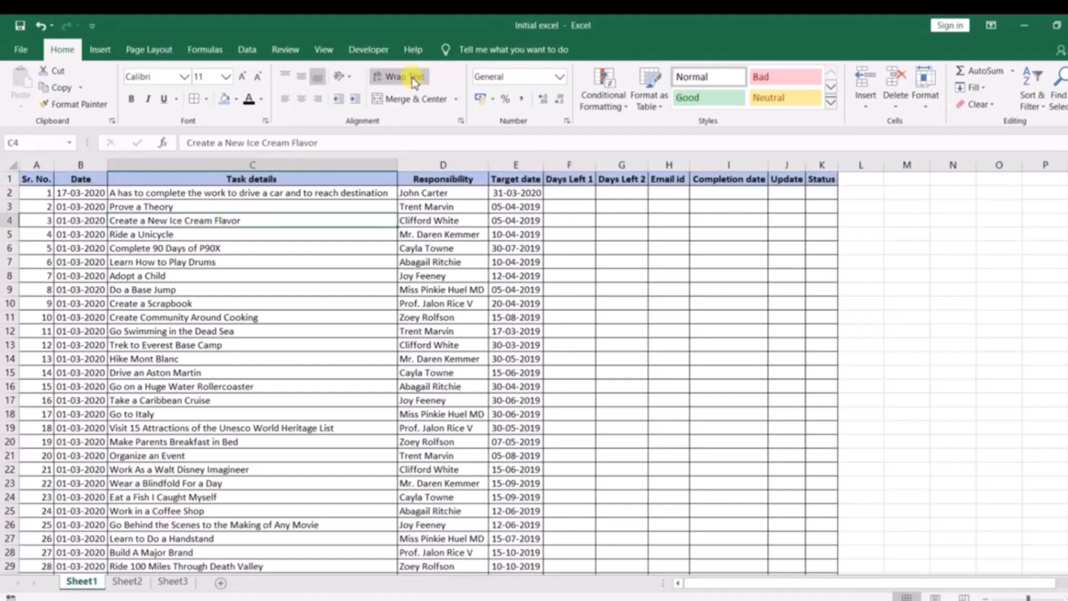
left_click(341, 76)
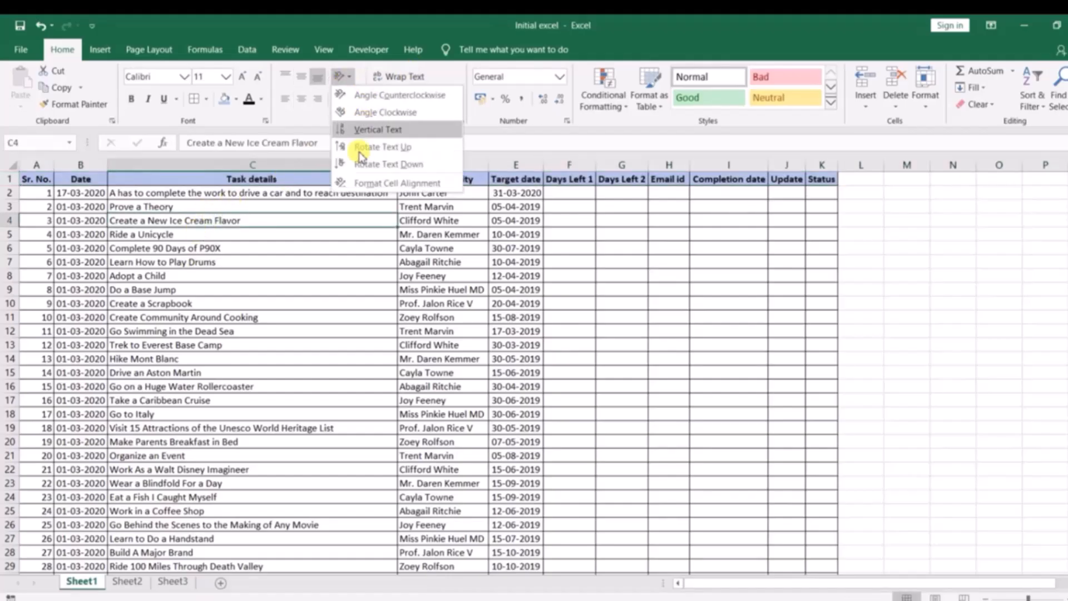
left_click(521, 158)
left_click(248, 230)
left_click(256, 193)
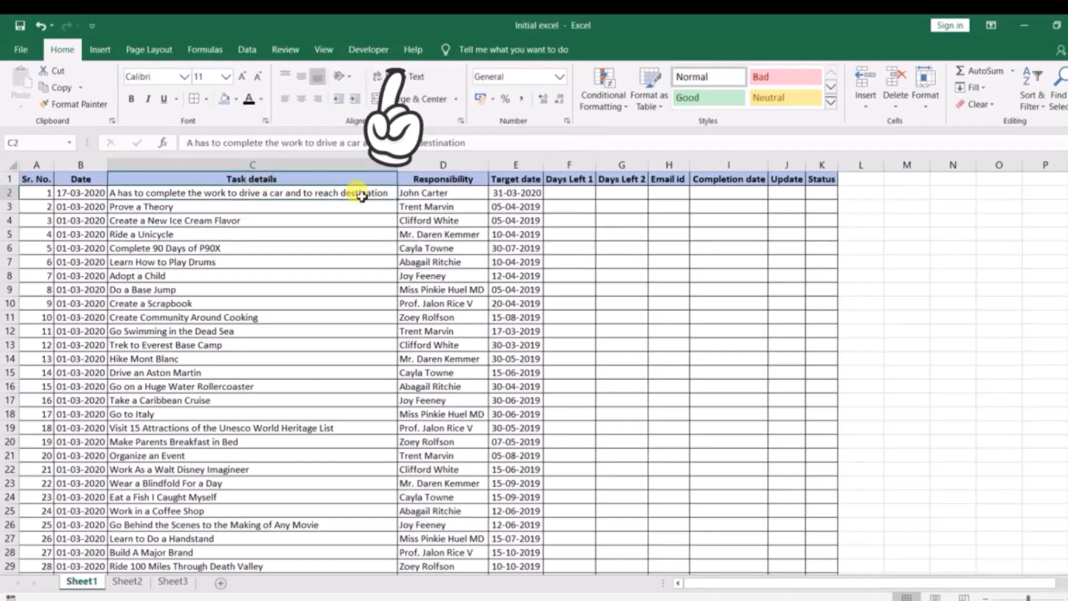
Append the sample text dgjhsgjhgs to the first task's details in C2
left_click(479, 141)
type("dgjhsgjhgs")
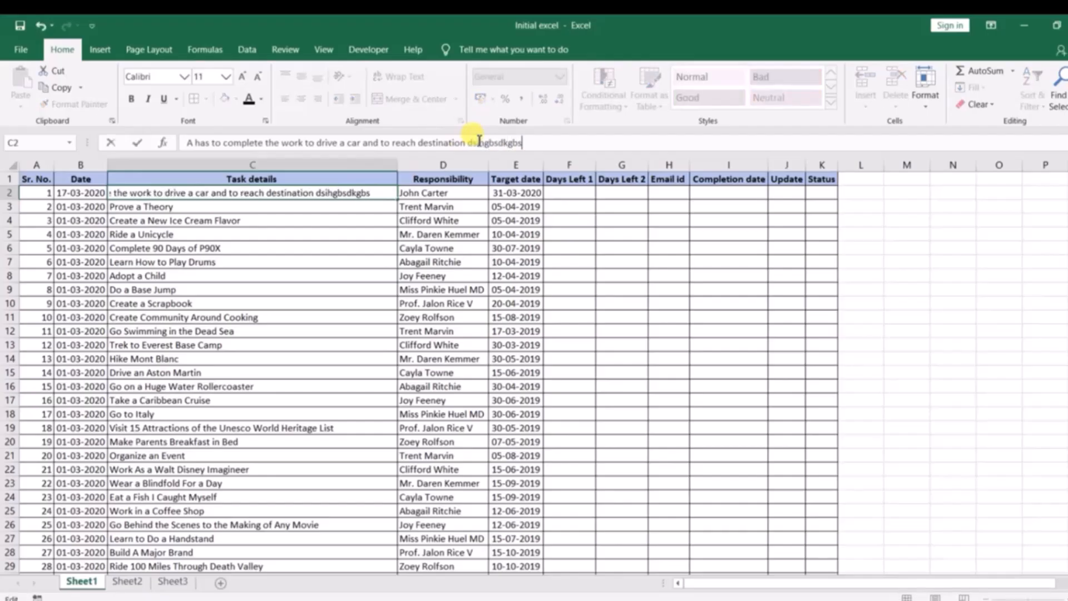
key("Return")
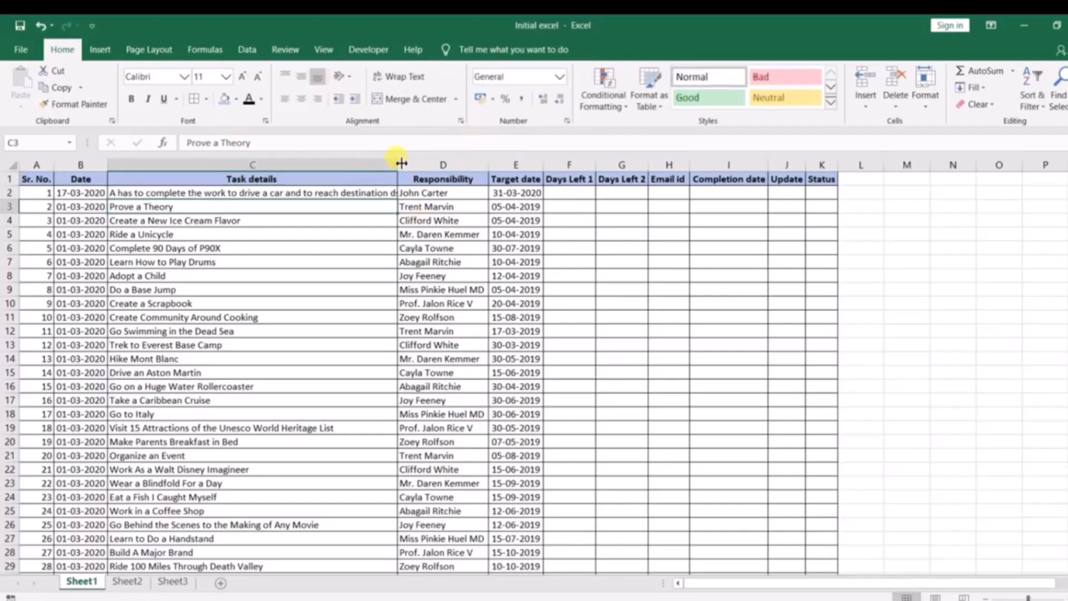
Wrap the text of the whole Task details column C
left_click(371, 164)
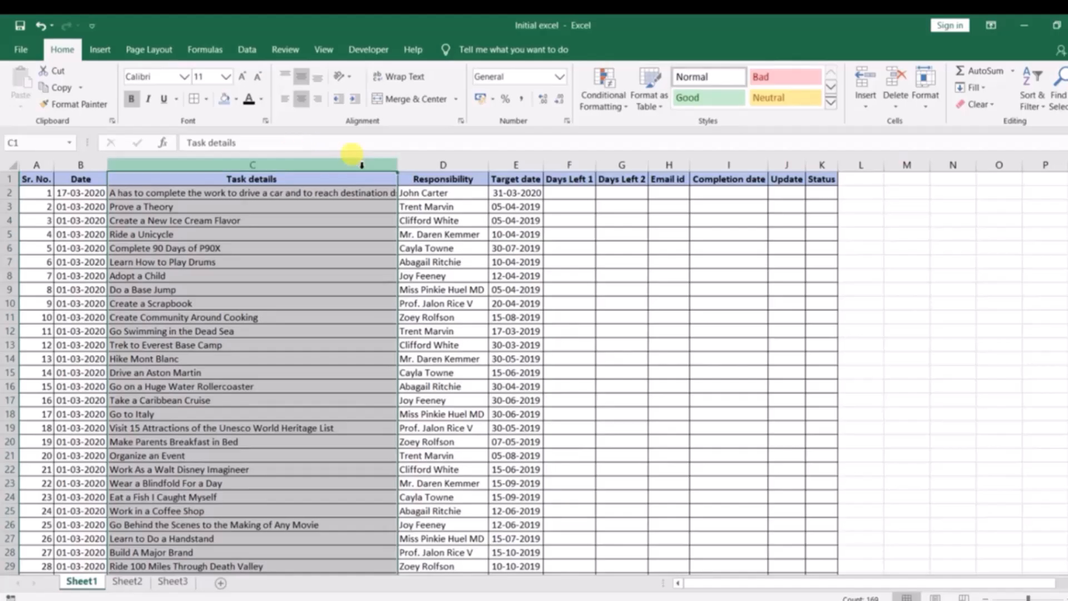
left_click(424, 219)
left_click(311, 165)
left_click(388, 83)
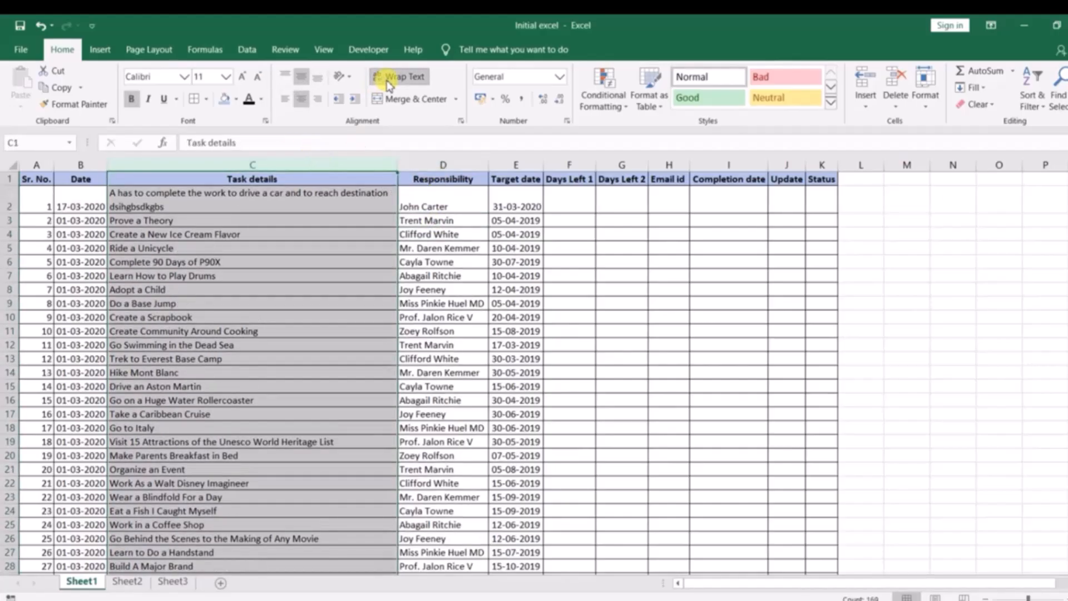
Undo the wrap and the added text in C2
left_click(238, 217)
left_click(162, 196)
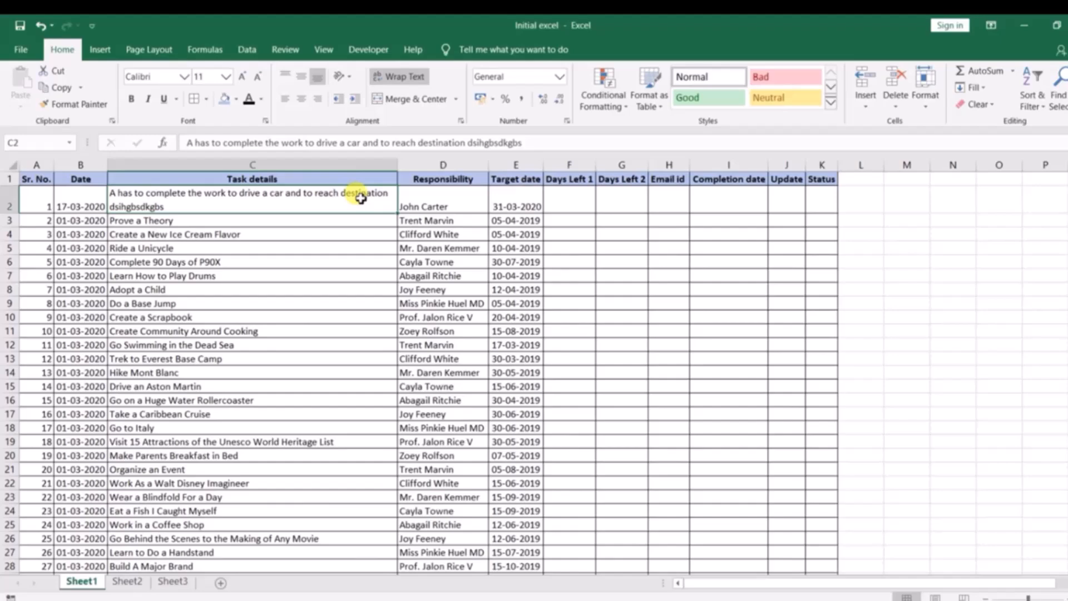
key("ctrl+z")
key("ctrl+z")
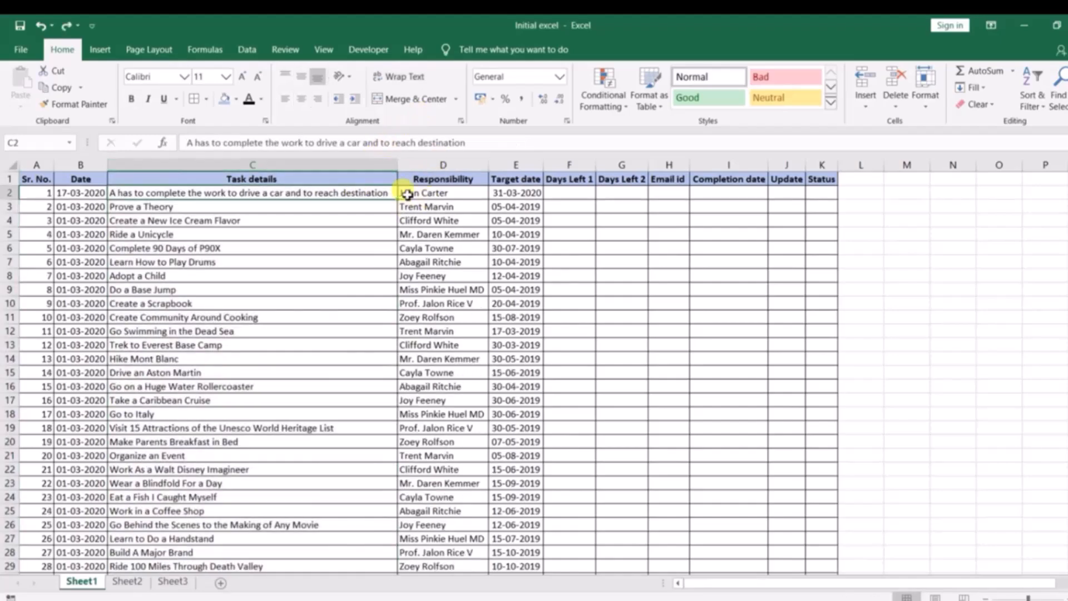
Insert a new row above the header row and merge and center cells A1 to K1
left_click(456, 303)
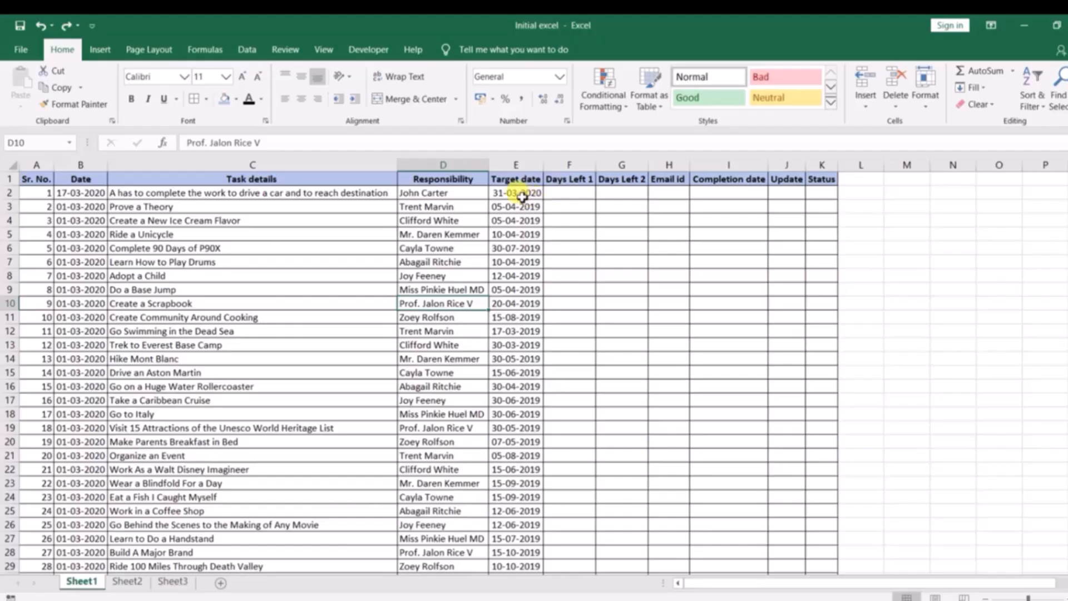
left_click(31, 183)
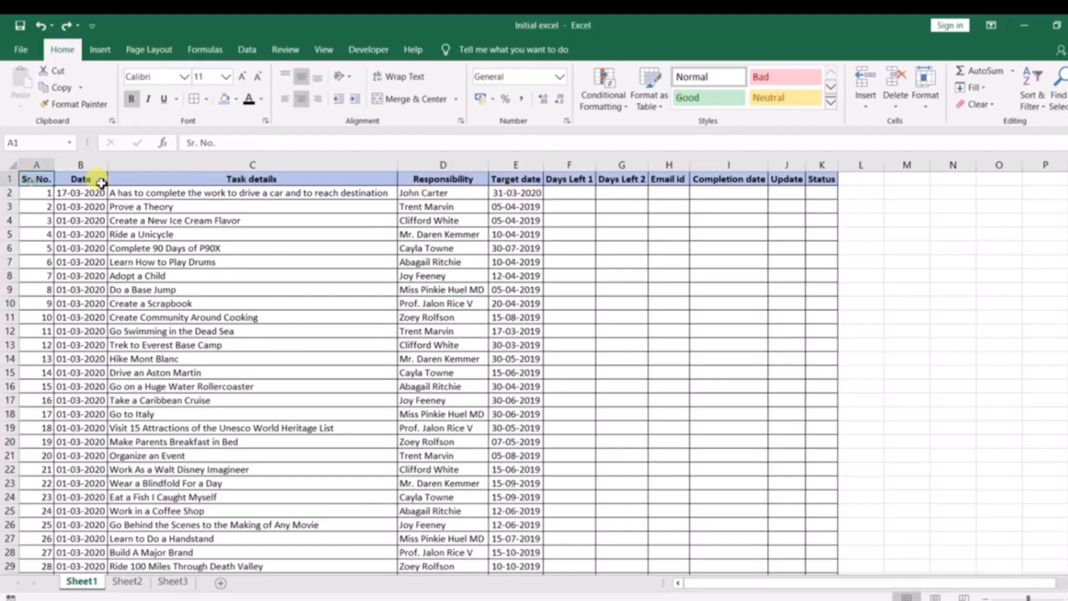
key("shift+space")
key("ctrl+shift+plus")
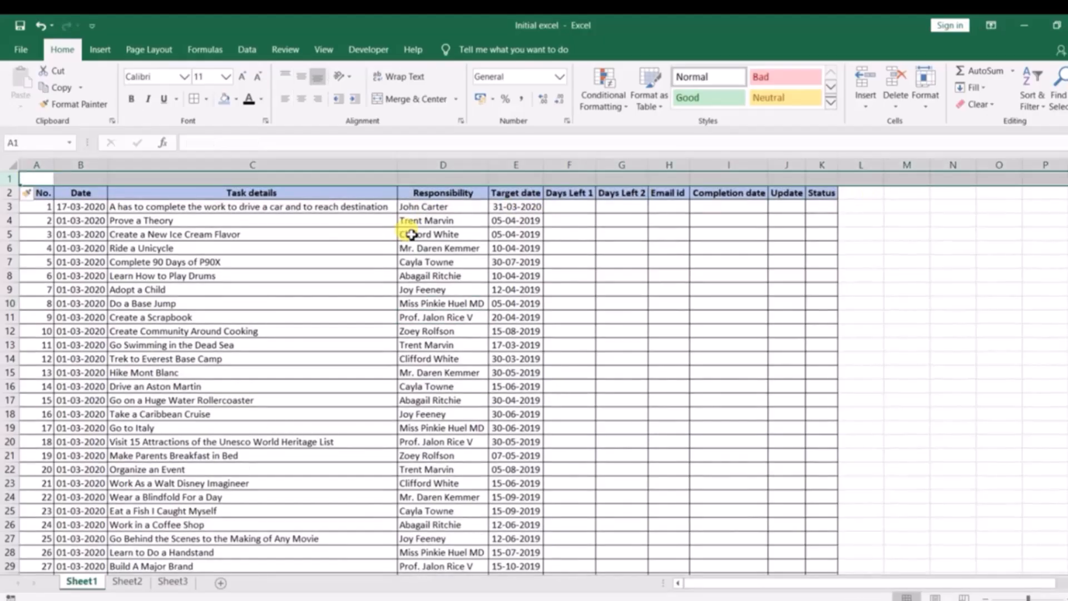
left_click(411, 234)
left_click_drag(37, 176, 823, 175)
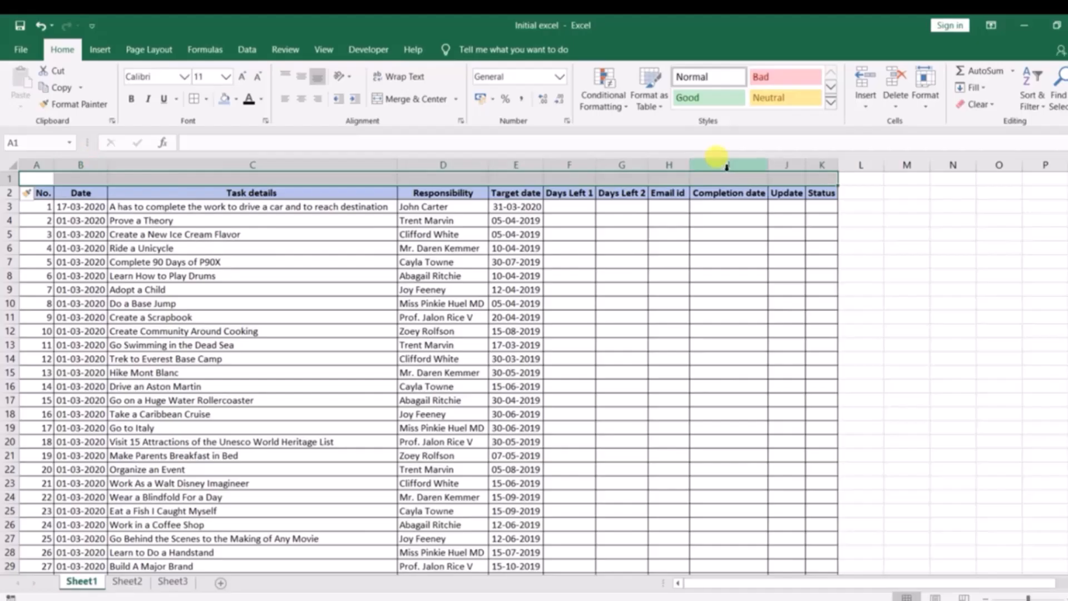
left_click(409, 100)
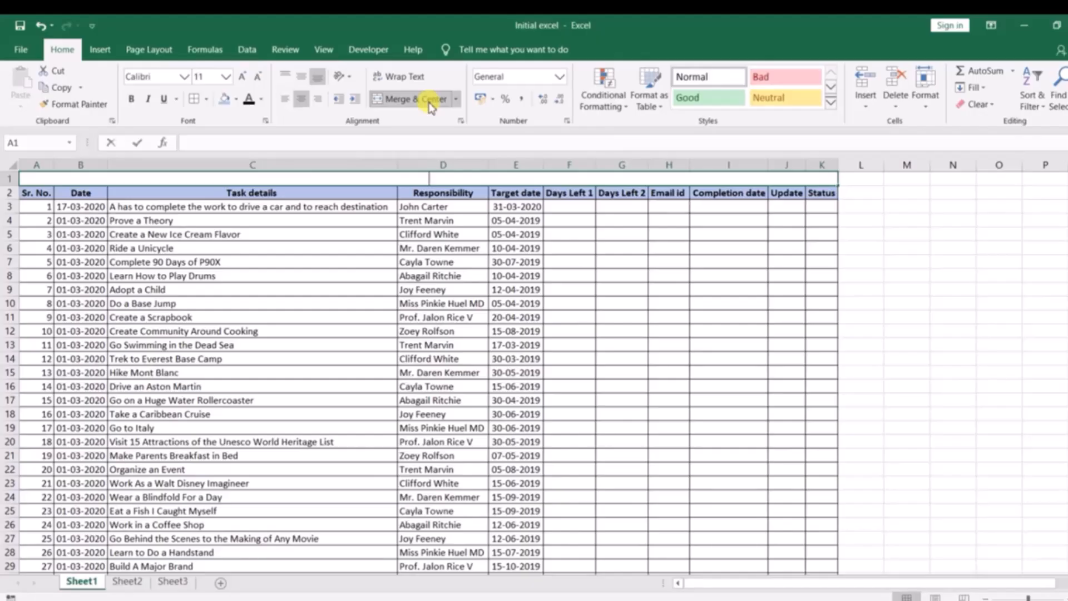
Title the merged row Initial excel in bold at 16 pt, then delete the whole title row
type("Initial exc")
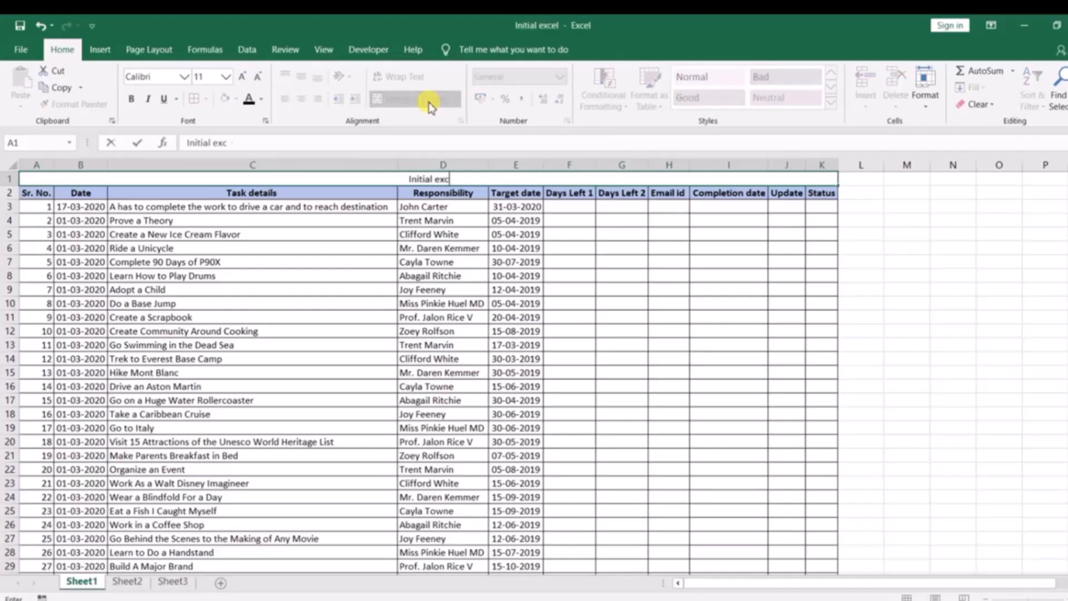
left_click(455, 178)
key("ctrl+b")
left_click(248, 78)
left_click(248, 78)
left_click(248, 77)
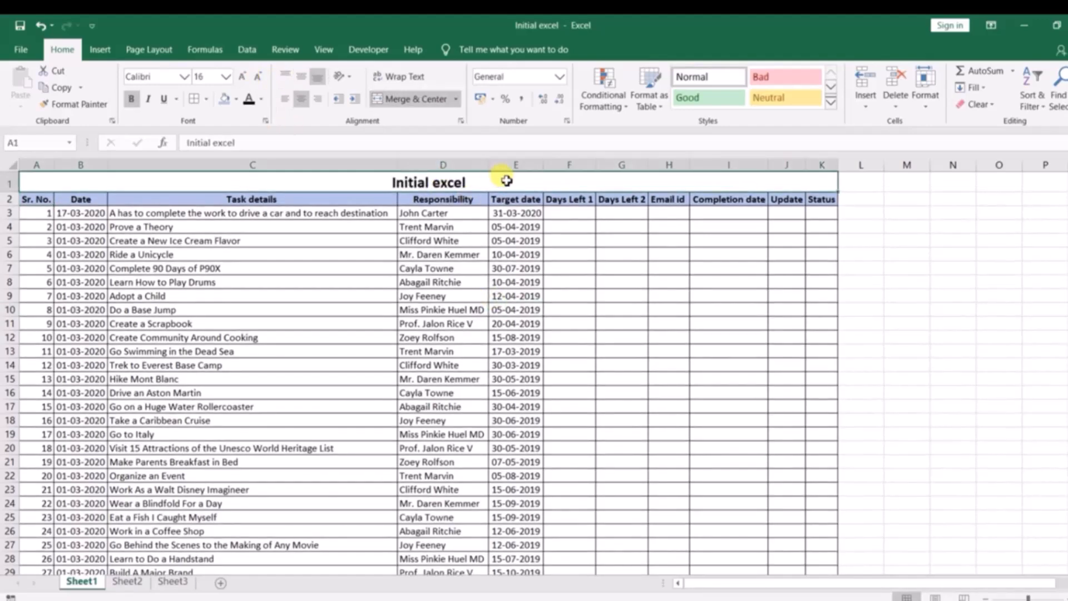
key("shift+space")
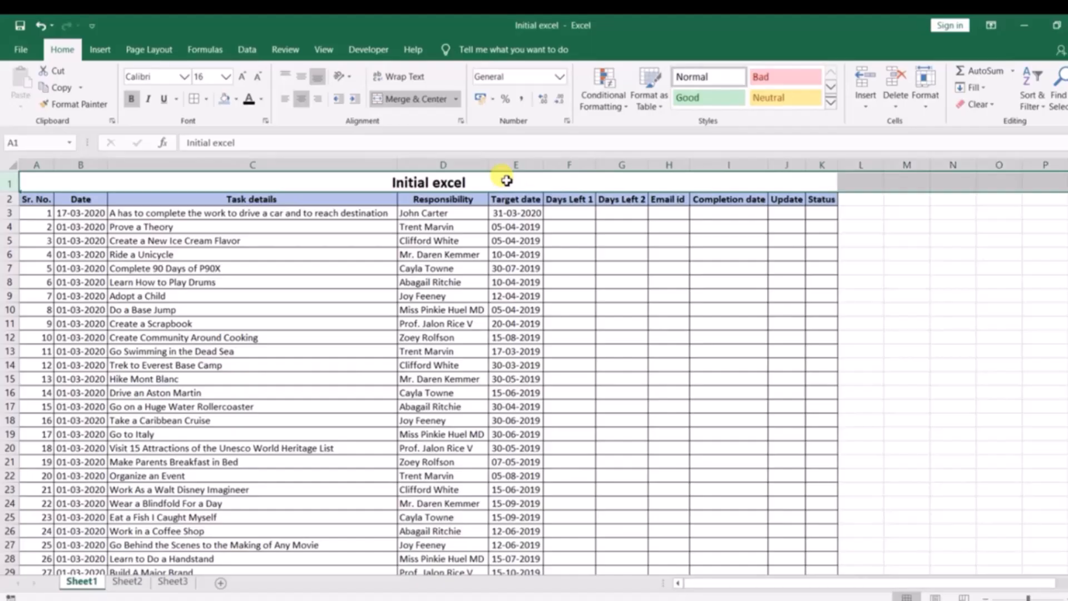
key("ctrl+minus")
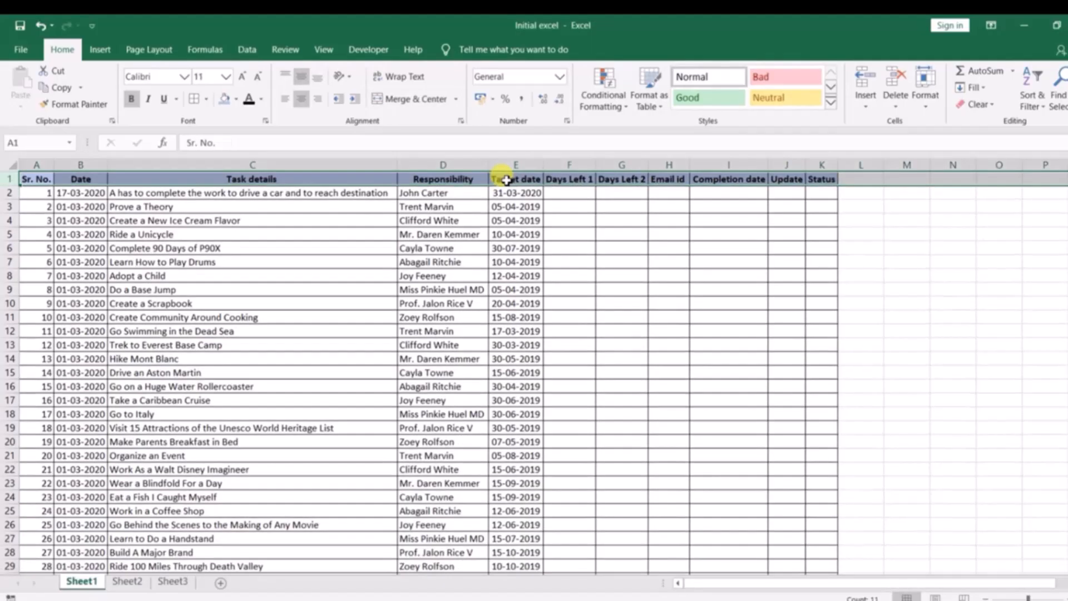
Apply the Time number format to the Date column B
left_click(561, 77)
left_click(677, 265)
left_click(531, 220)
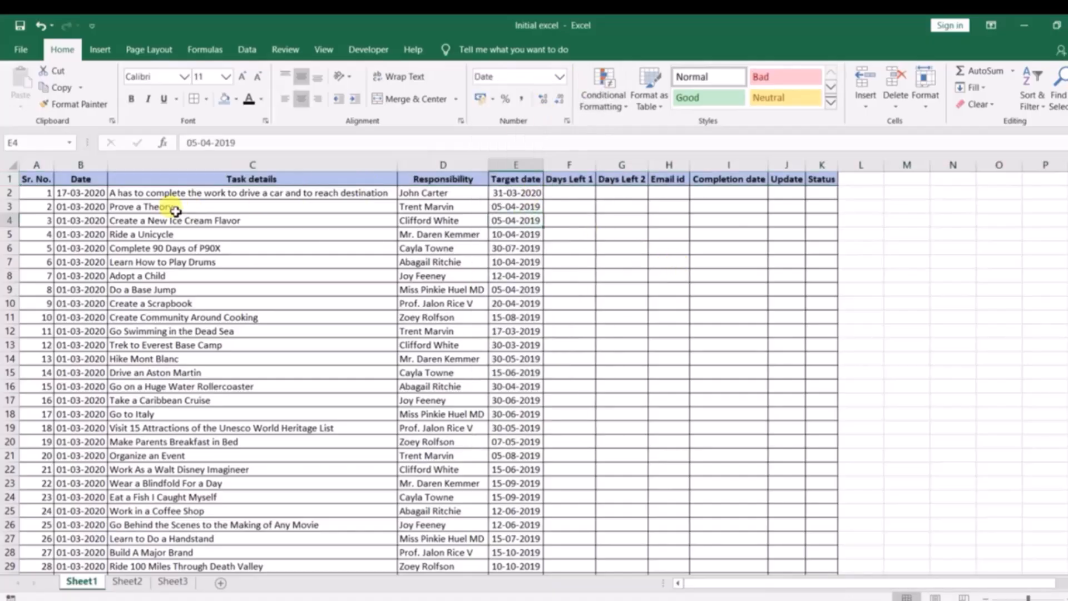
left_click(81, 165)
left_click(559, 76)
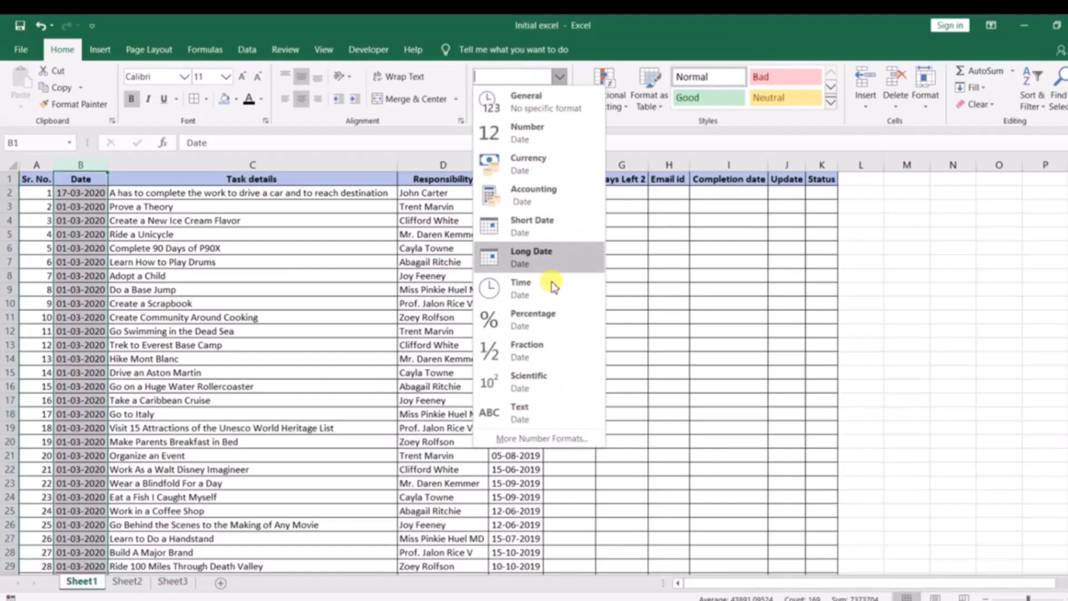
left_click(543, 300)
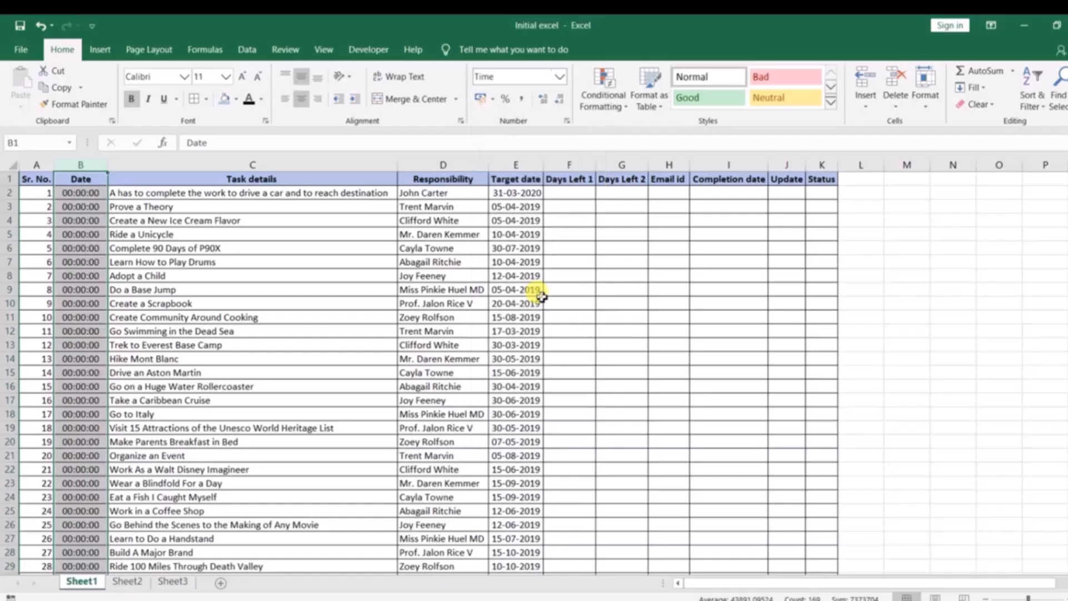
Set column B's number format to Date with the 14-03-2012 style
left_click(559, 77)
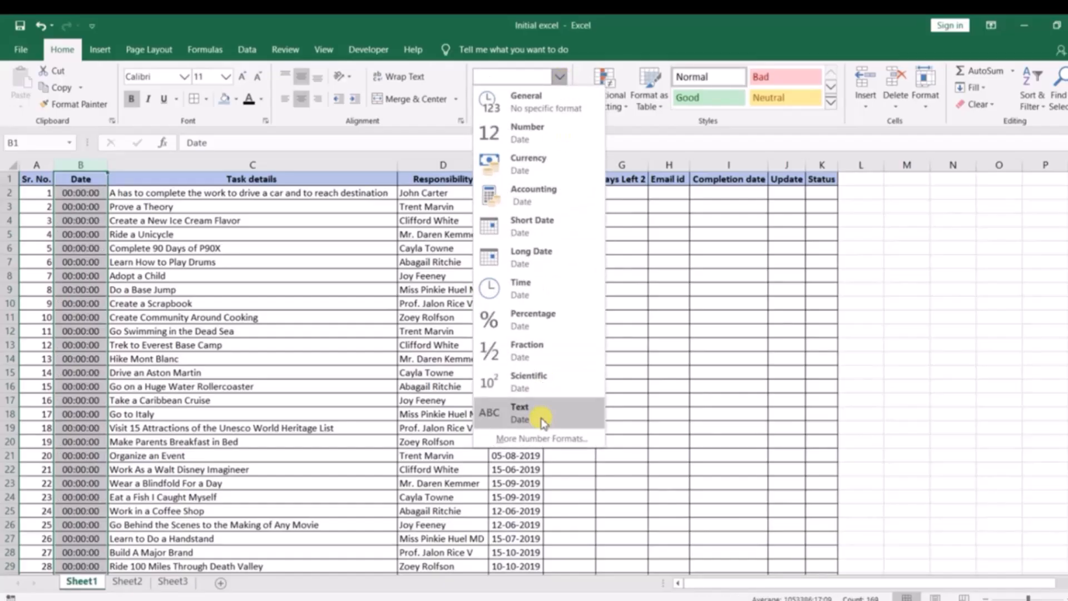
left_click(529, 439)
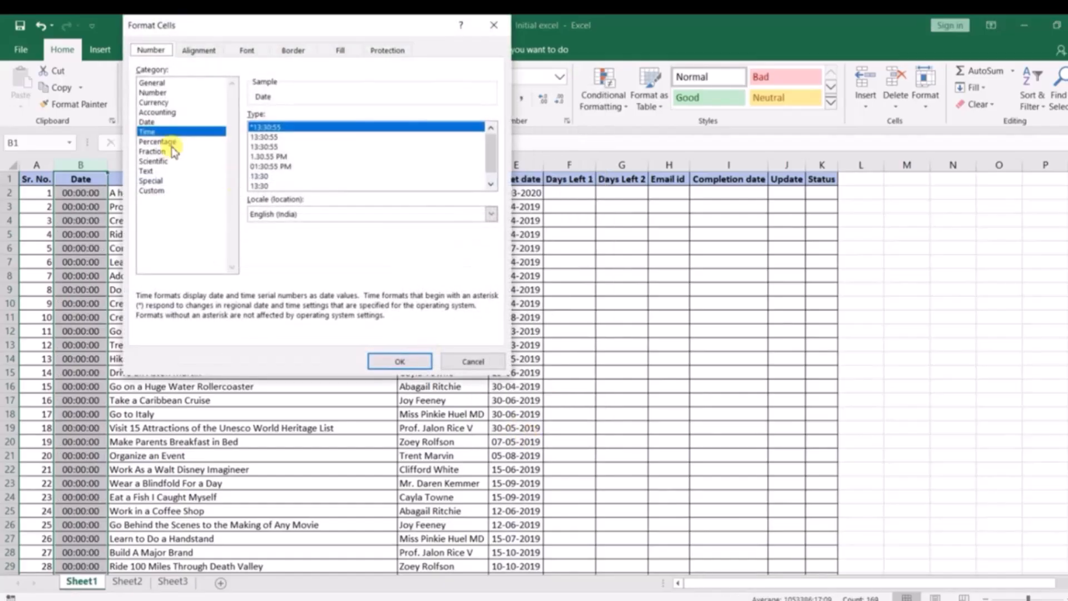
left_click(155, 122)
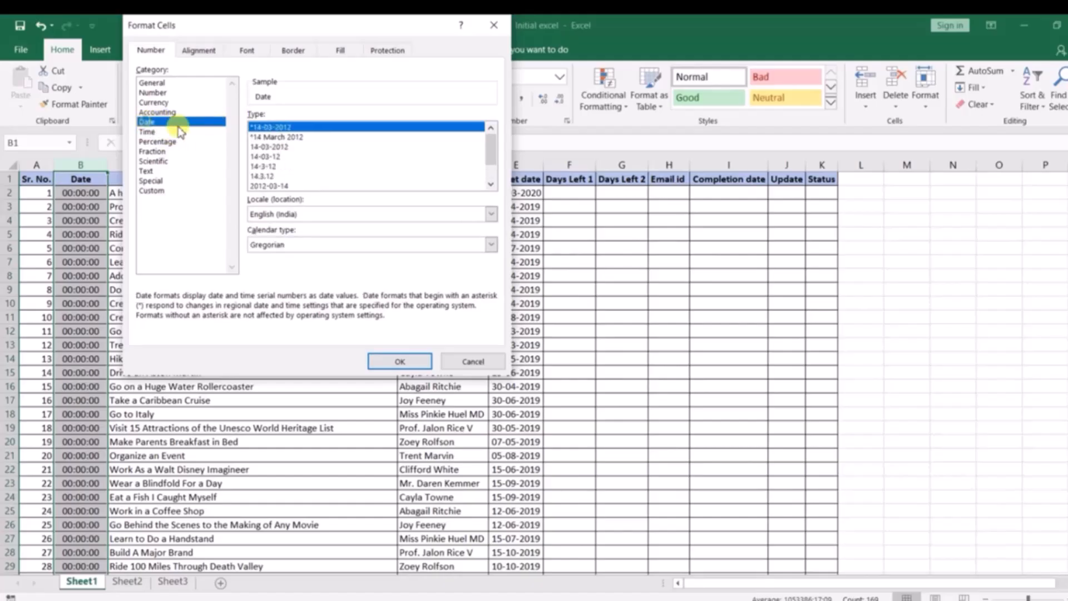
left_click(279, 147)
left_click(401, 361)
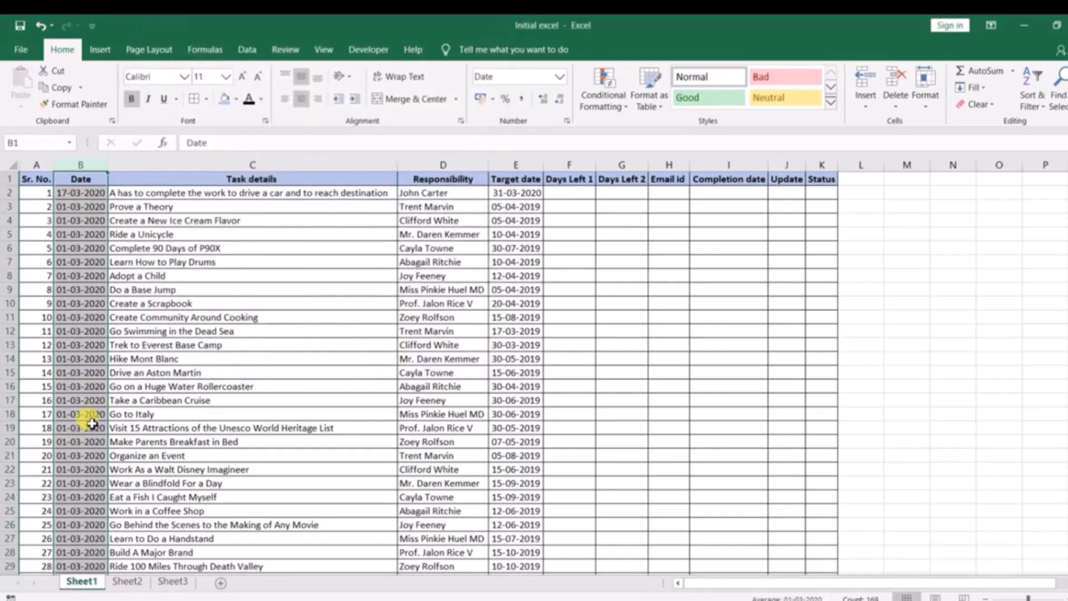
Enter 1000000 in cell F2 under Days Left 1
left_click(233, 334)
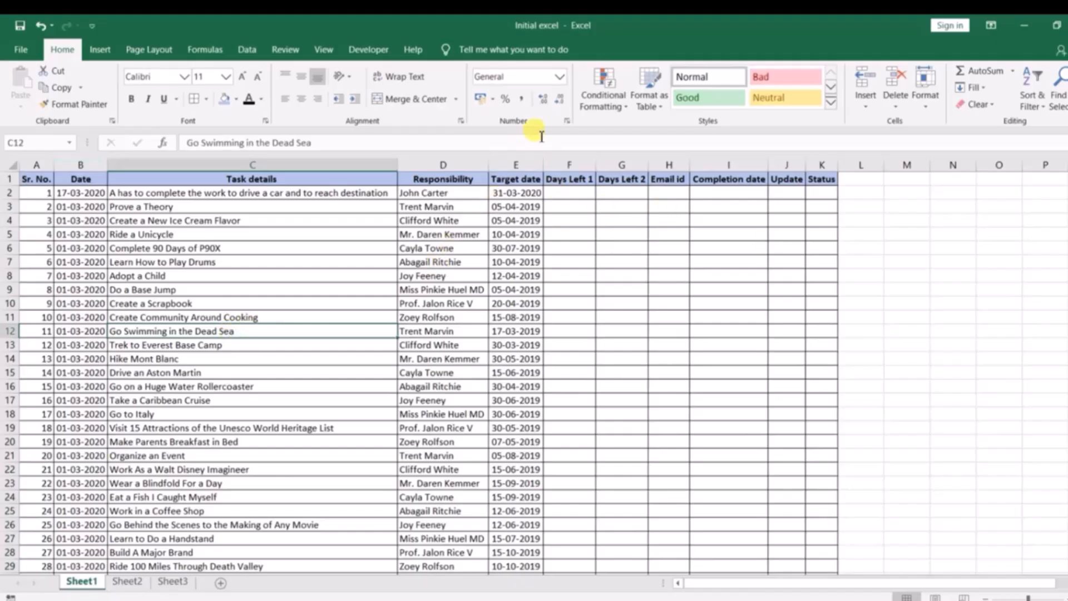
left_click(560, 77)
left_click(580, 195)
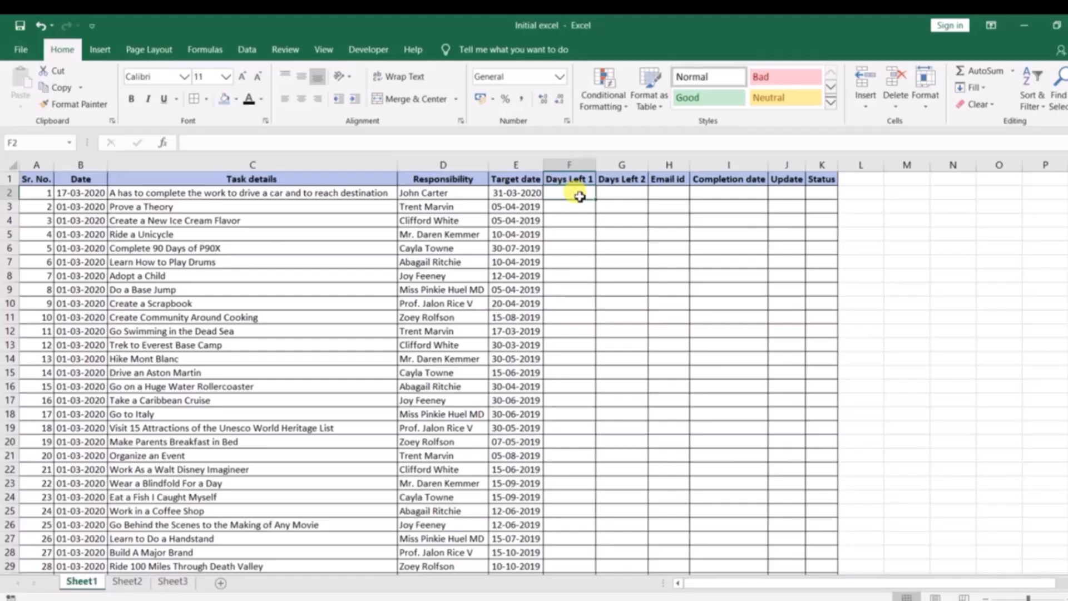
type("1000000")
key("ctrl+Return")
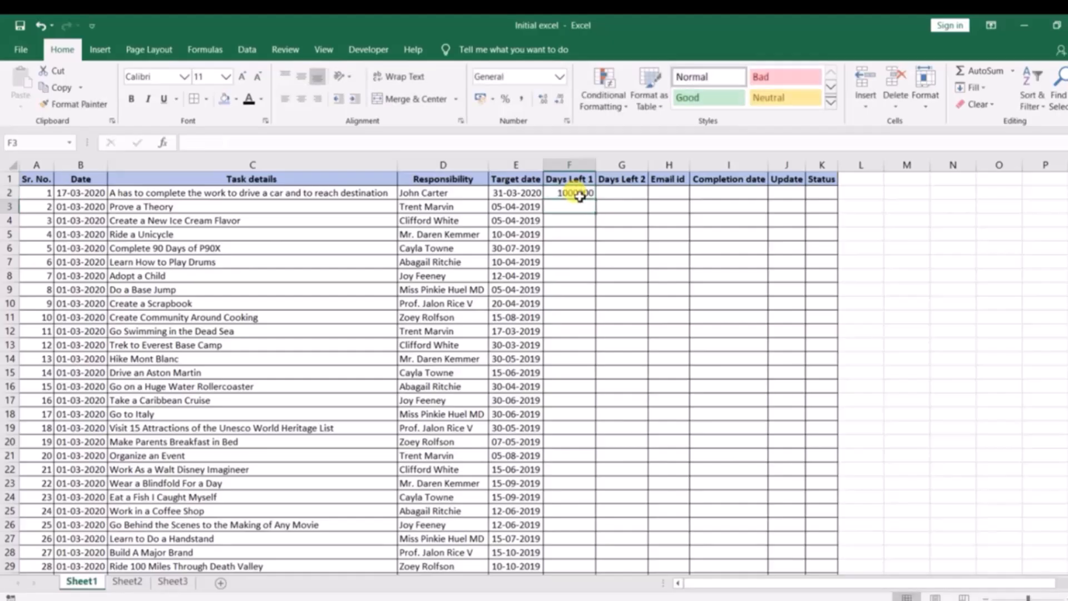
Apply the Currency number format to F2 and undo it
left_click(559, 77)
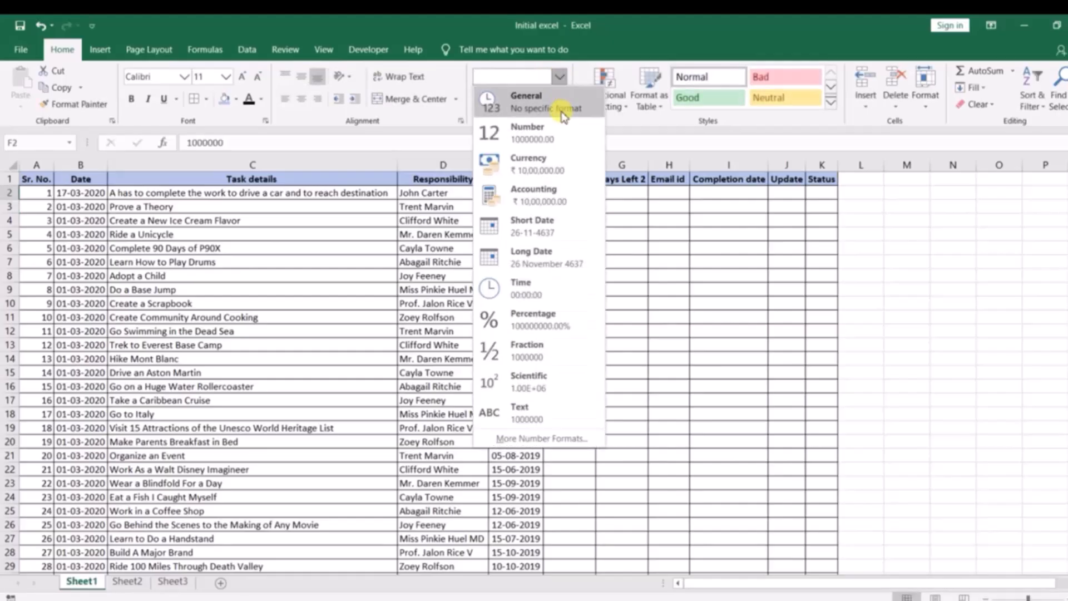
left_click(552, 167)
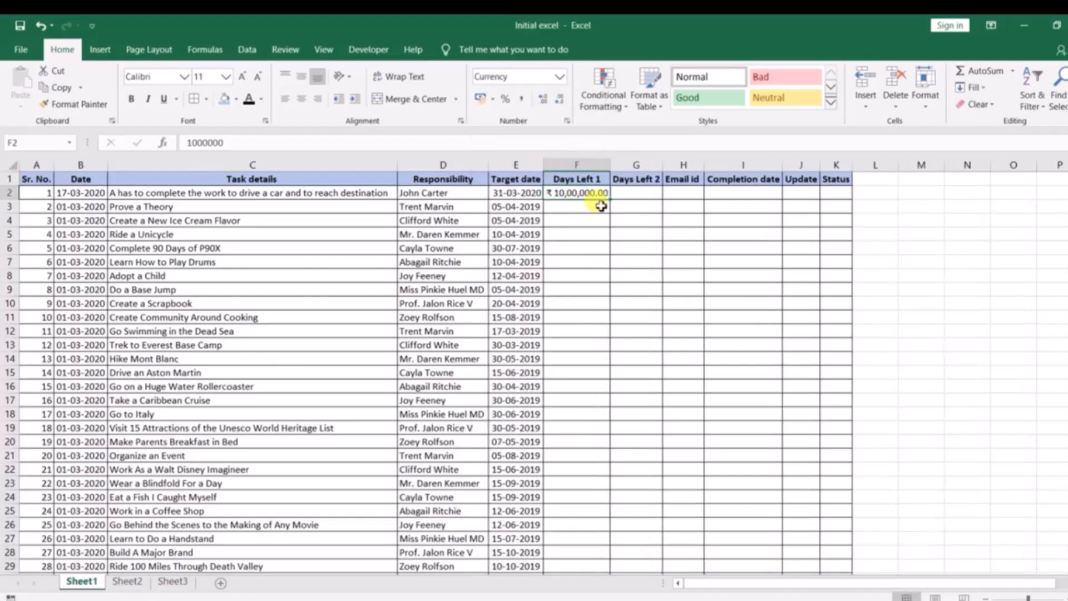
key("ctrl+z")
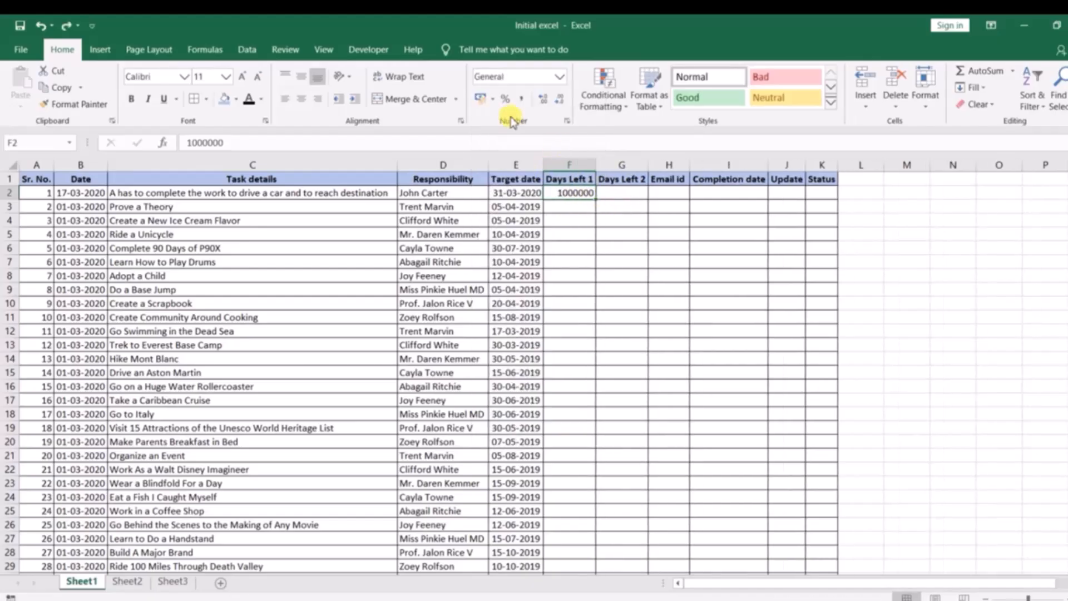
Apply the comma style number format to F2
left_click(524, 101)
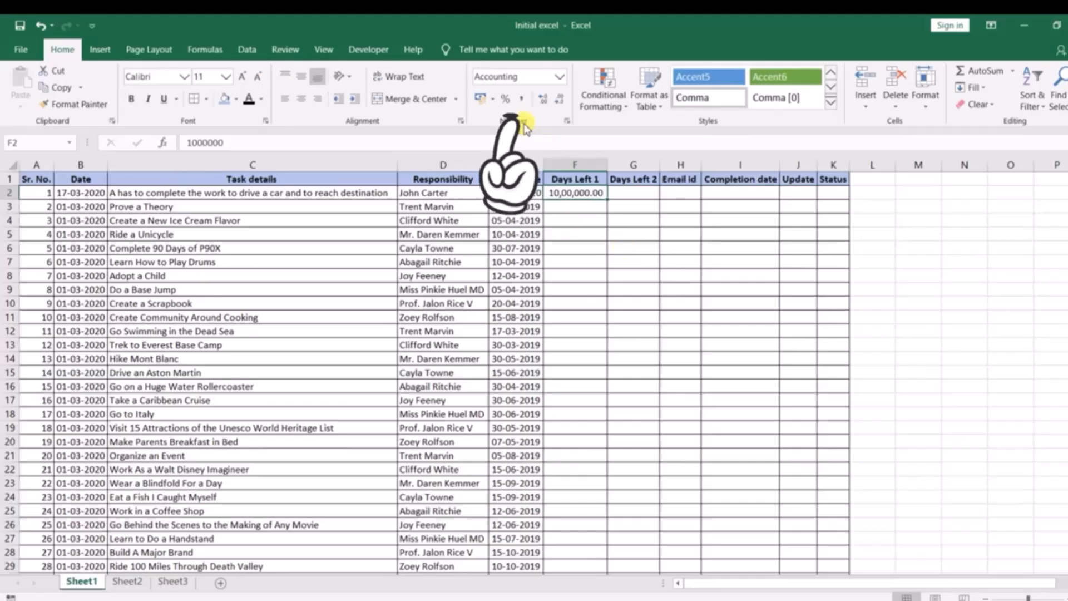
Undo the comma style on F2 and clear the cell's contents
key("ctrl+z")
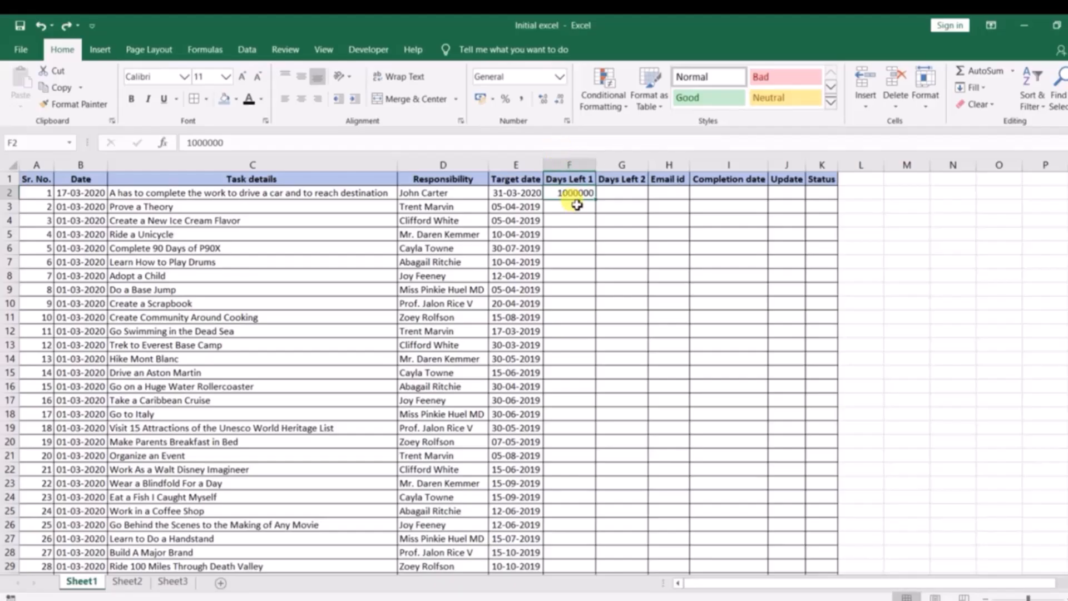
key("Delete")
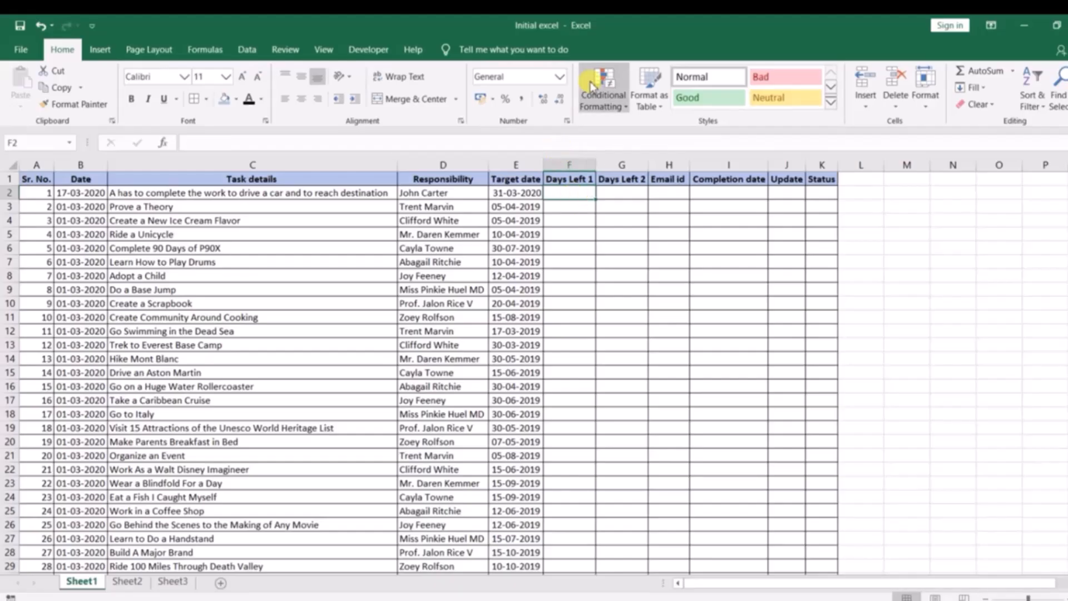
left_click(618, 109)
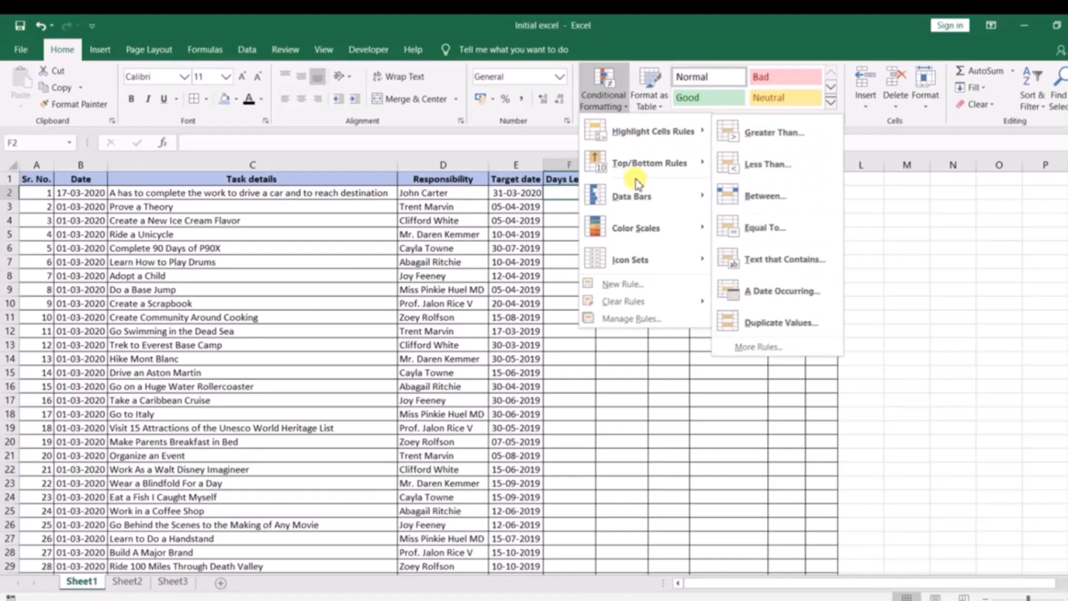
mouse_move(628, 228)
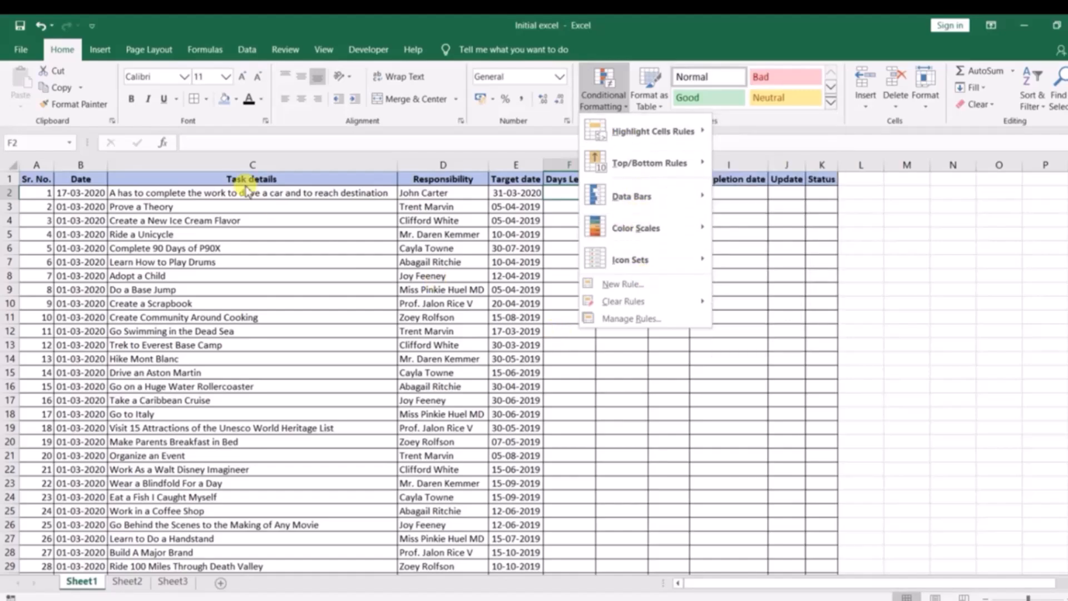
left_click(253, 178)
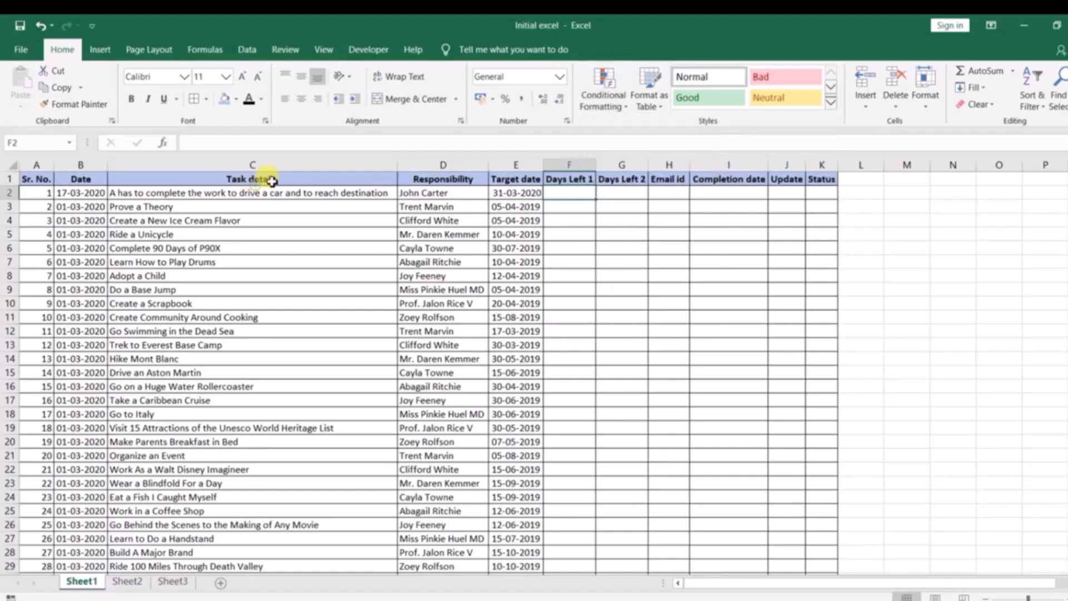
left_click(612, 103)
left_click(381, 267)
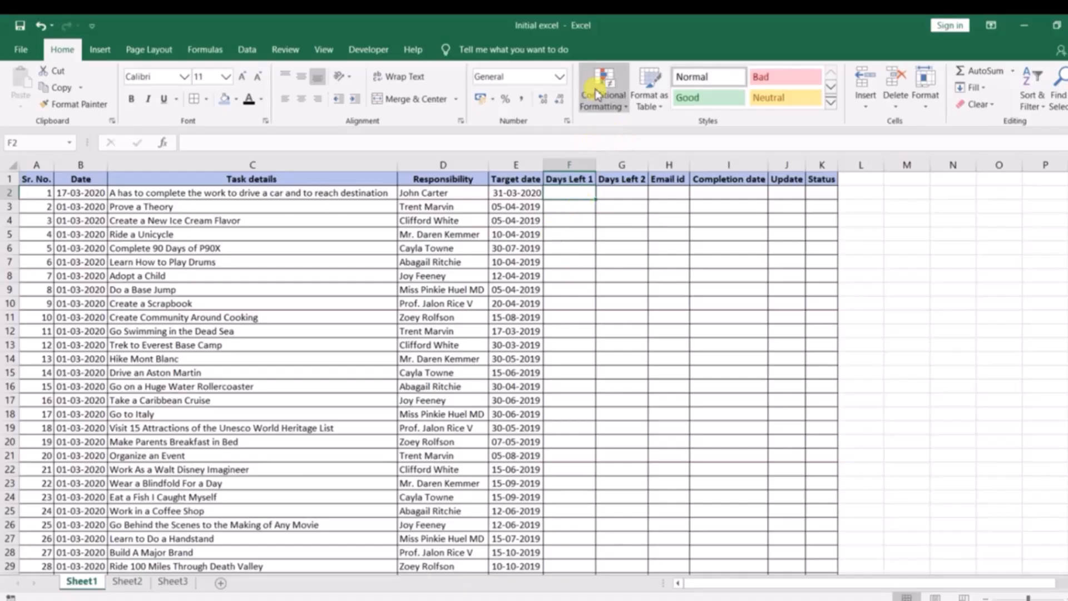
left_click(373, 302)
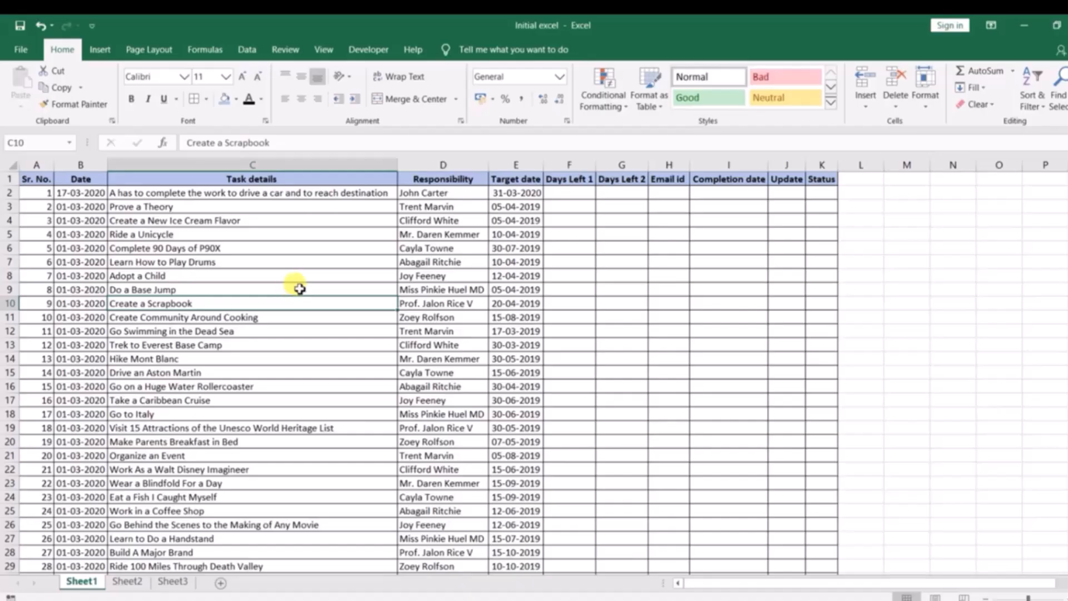
Format the task list range A1:K169 as a table with a header row, then undo the table formatting
scroll(299, 286, "down", 20)
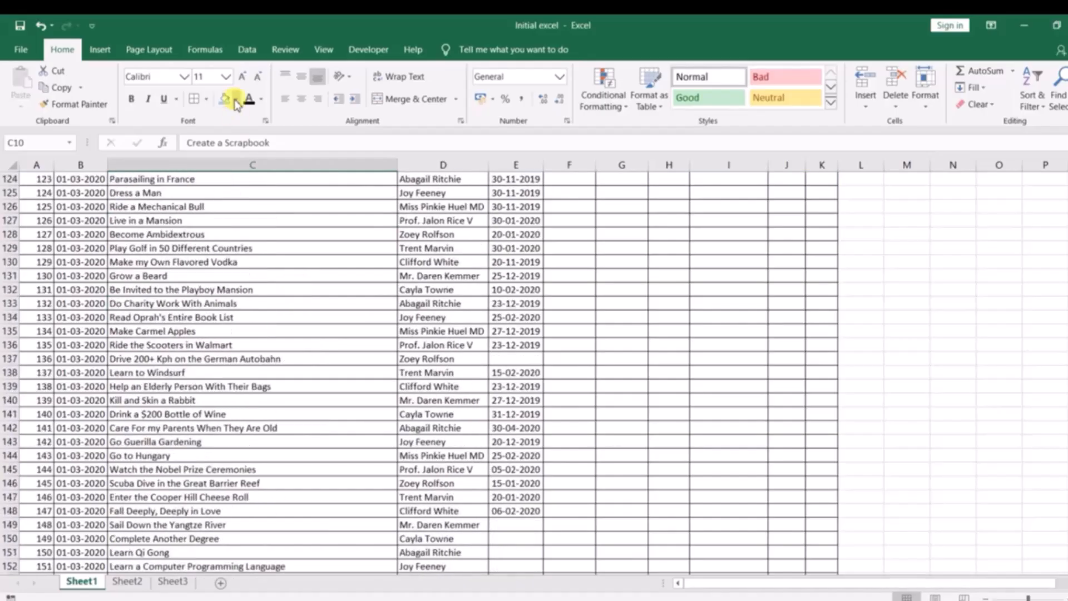
scroll(227, 238, "down", 11)
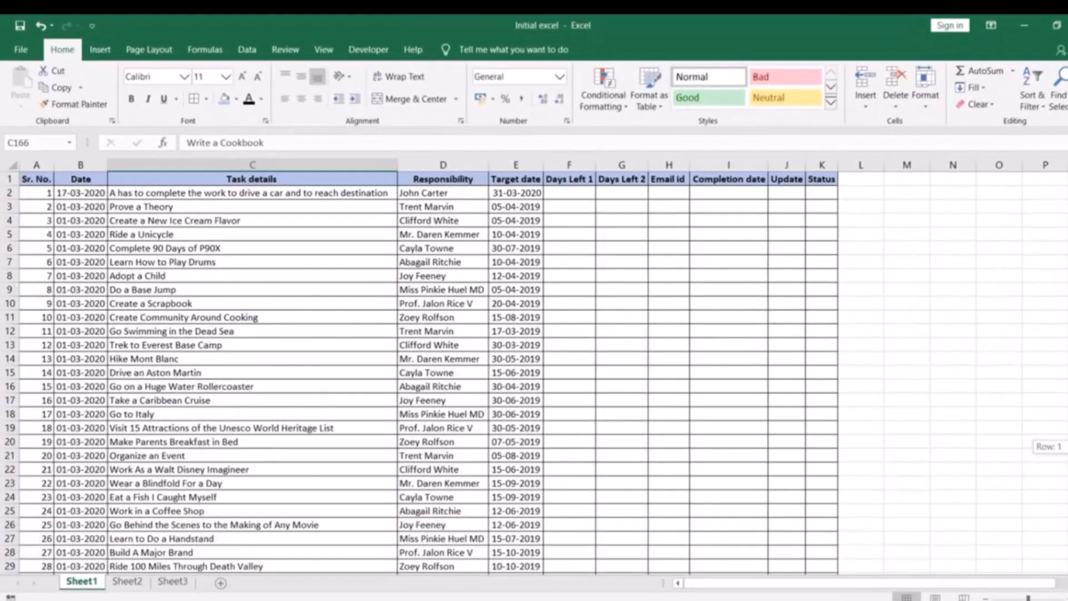
left_click(273, 296)
left_click_drag(43, 175, 816, 459)
key("ctrl+shift+Down")
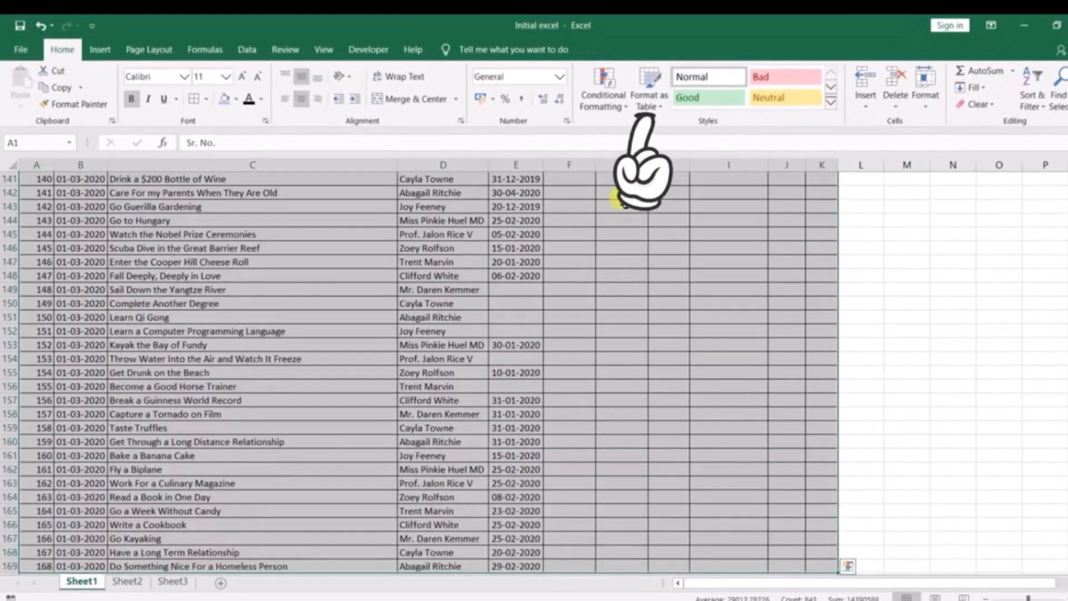
left_click(649, 94)
left_click(843, 275)
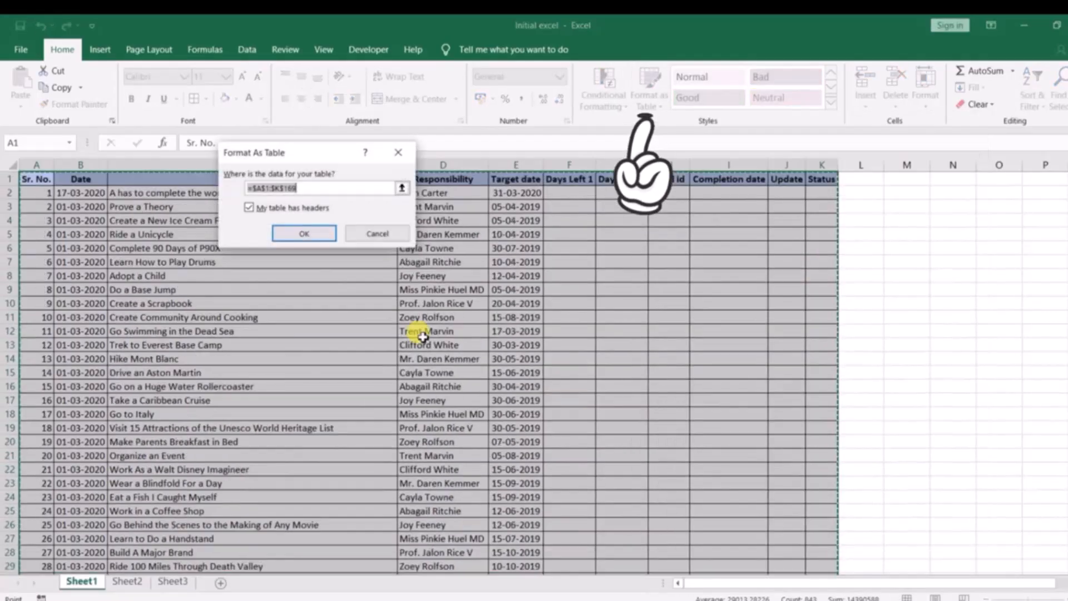
left_click(320, 238)
left_click(450, 276)
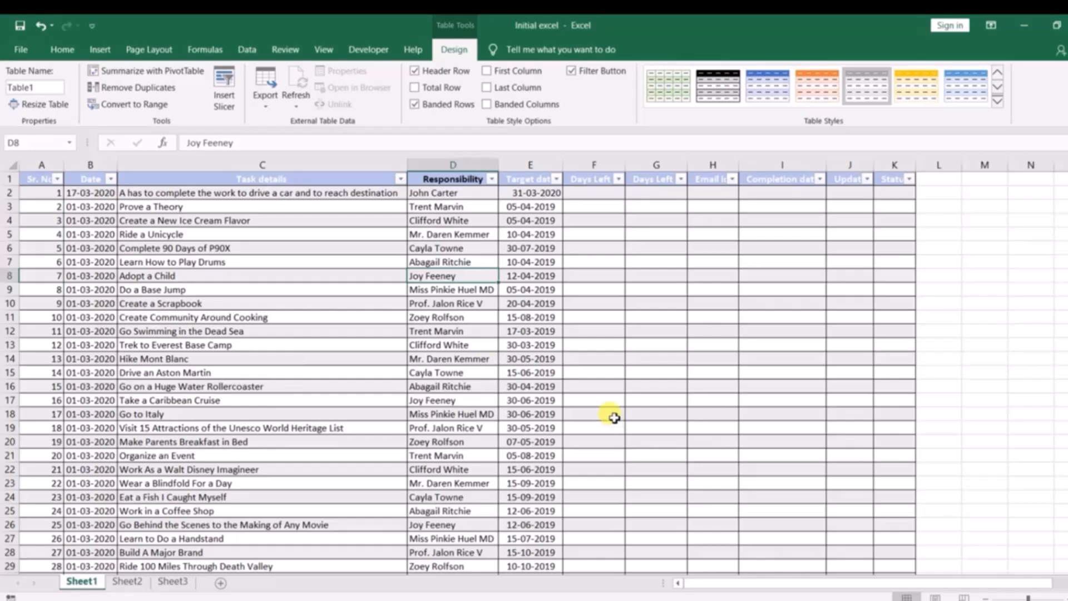
key("ctrl+z")
left_click(555, 359)
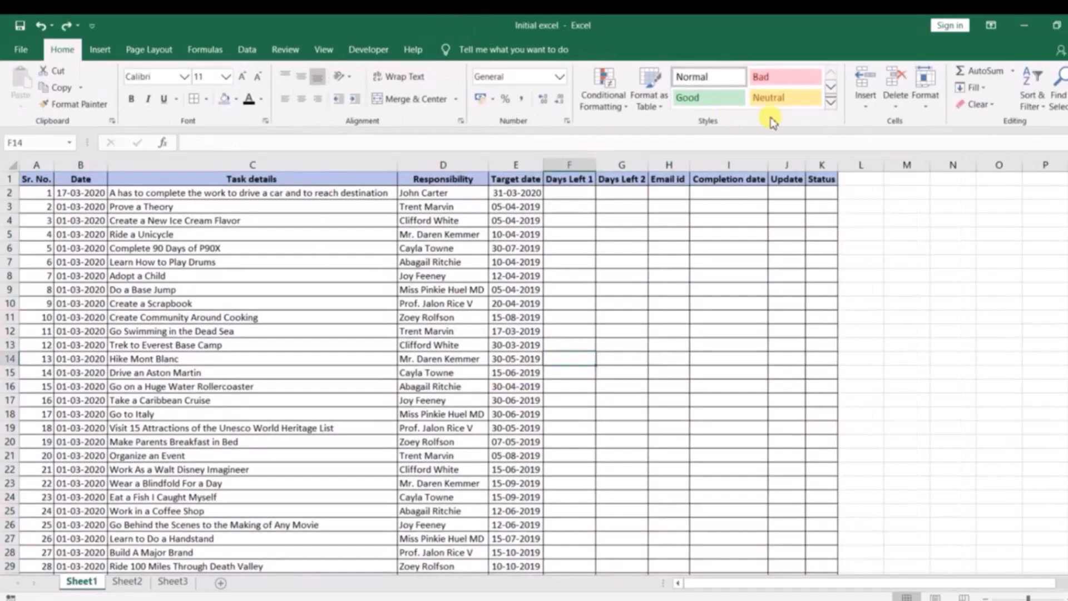
left_click(865, 110)
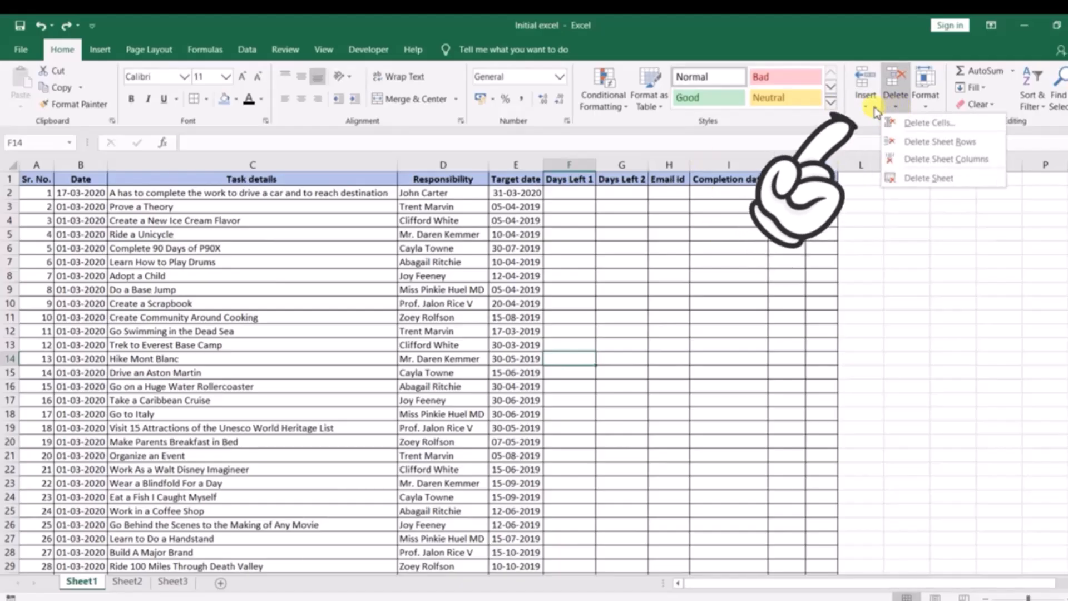
left_click(893, 107)
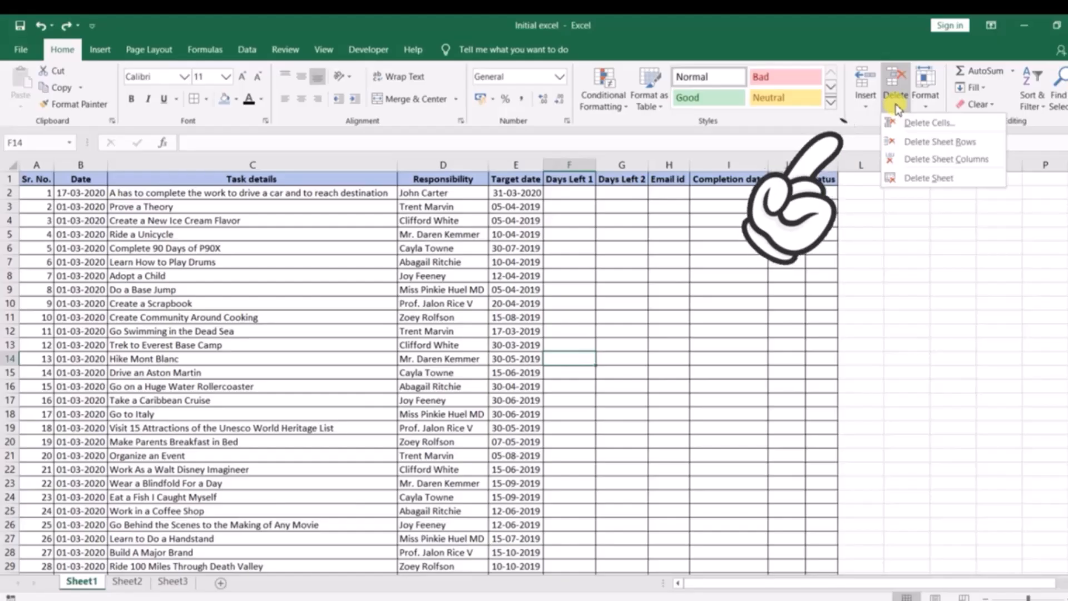
key("Escape")
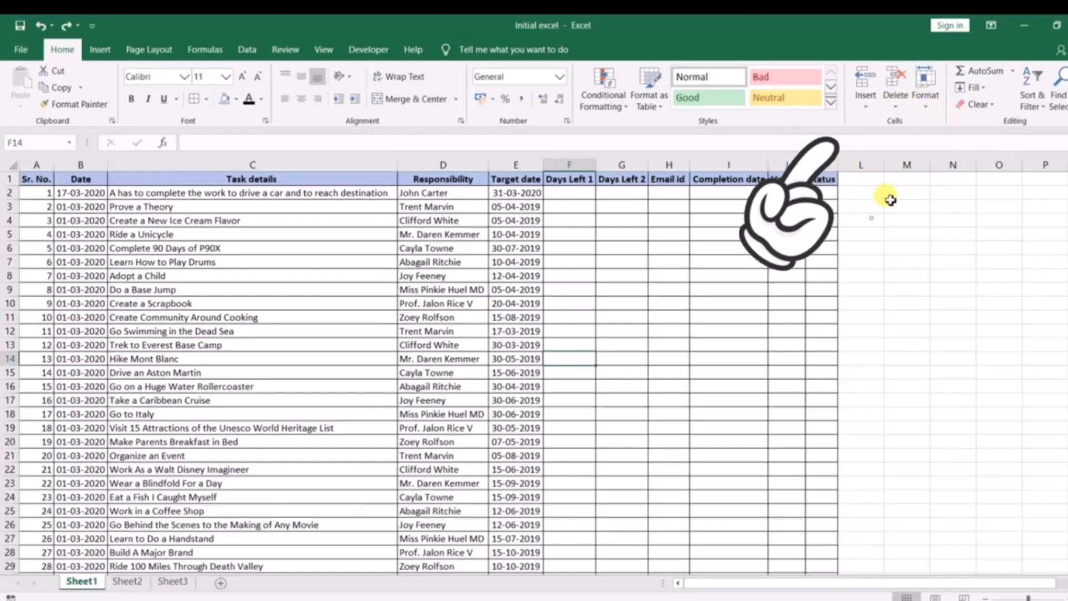
left_click(925, 97)
left_click(298, 299)
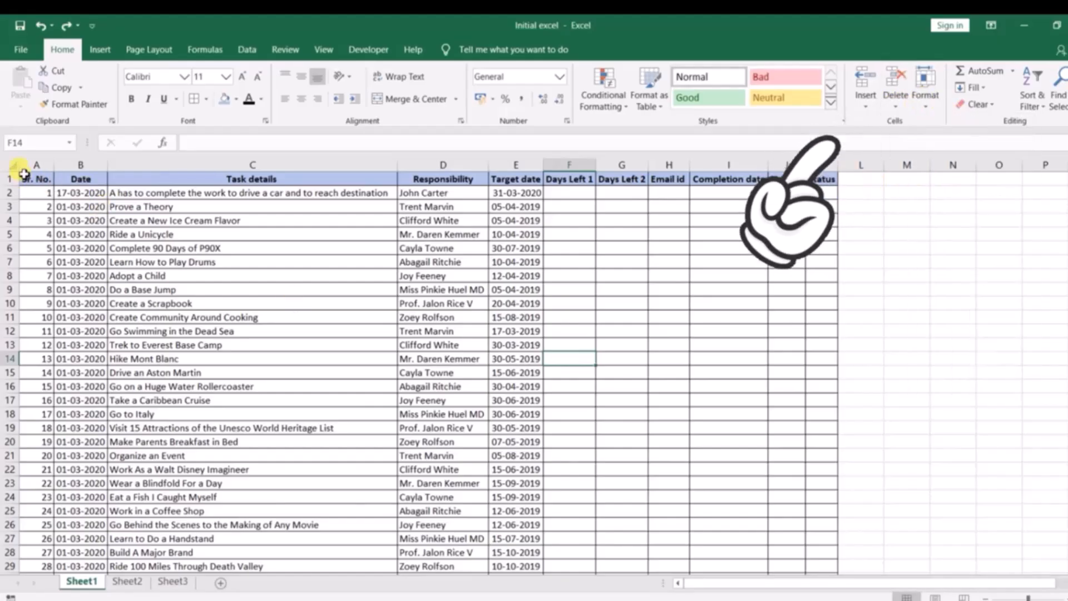
Set the height of rows 1 to 8 to 15
left_click_drag(9, 179, 9, 280)
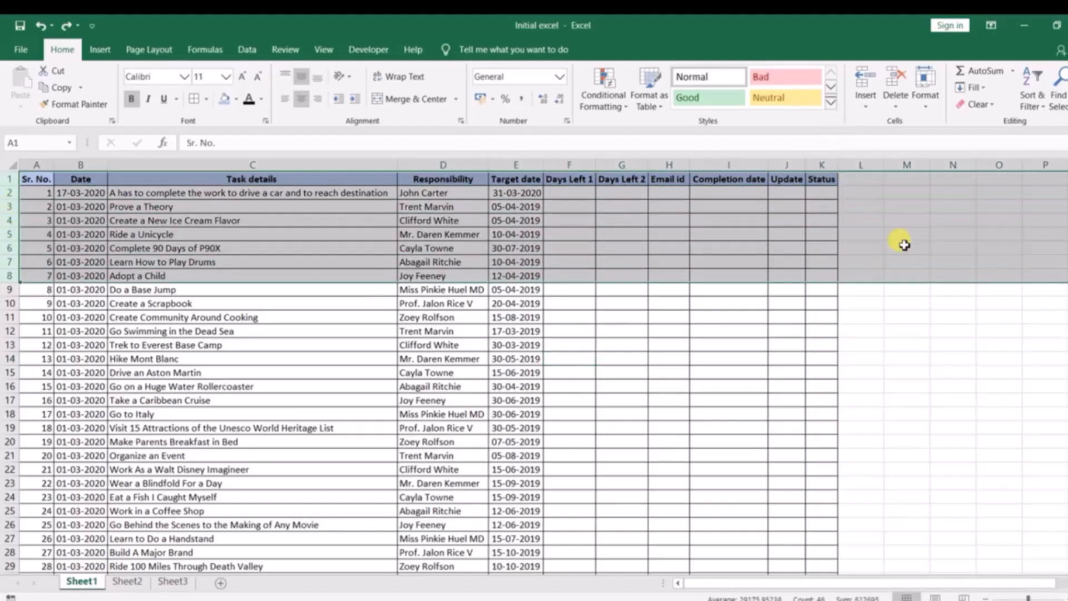
left_click(935, 99)
left_click(957, 142)
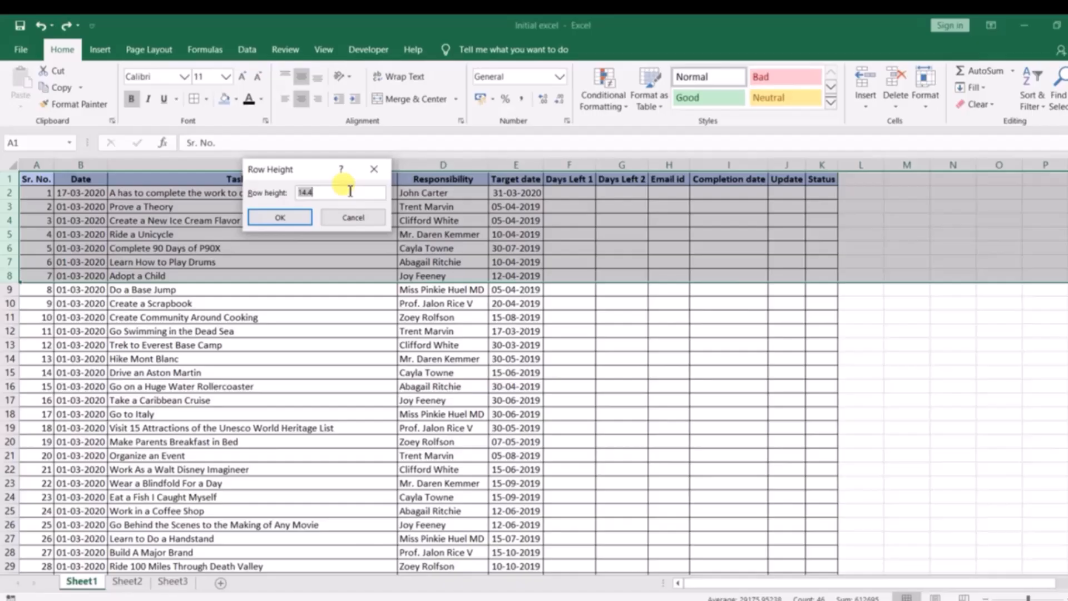
key("Return")
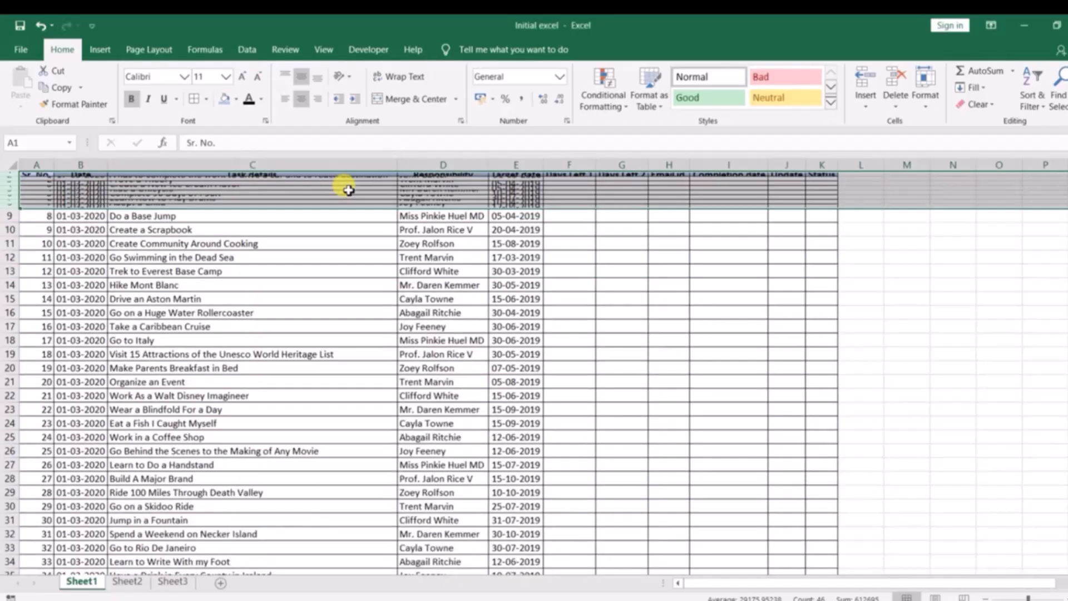
left_click(929, 97)
left_click(957, 142)
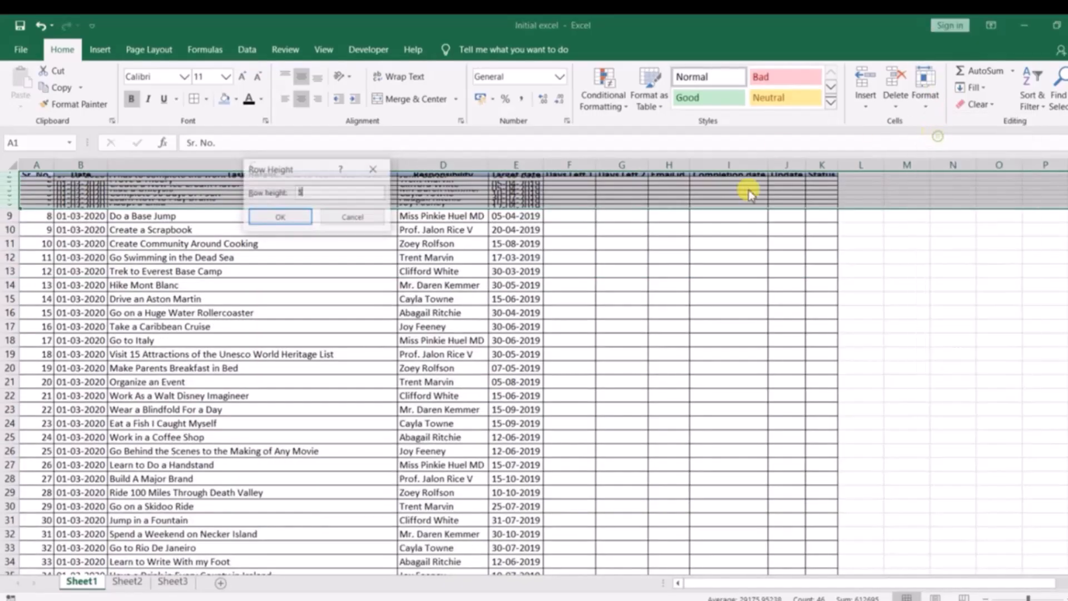
type("15")
key("Return")
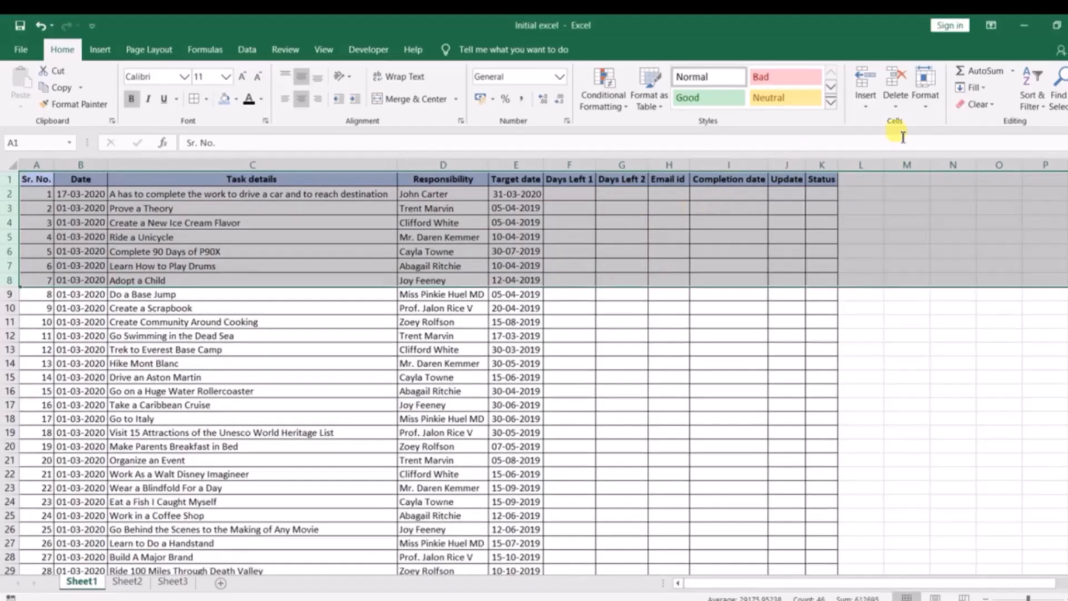
Set the height of rows 1 to 8 to 14.8
left_click(925, 100)
left_click(951, 141)
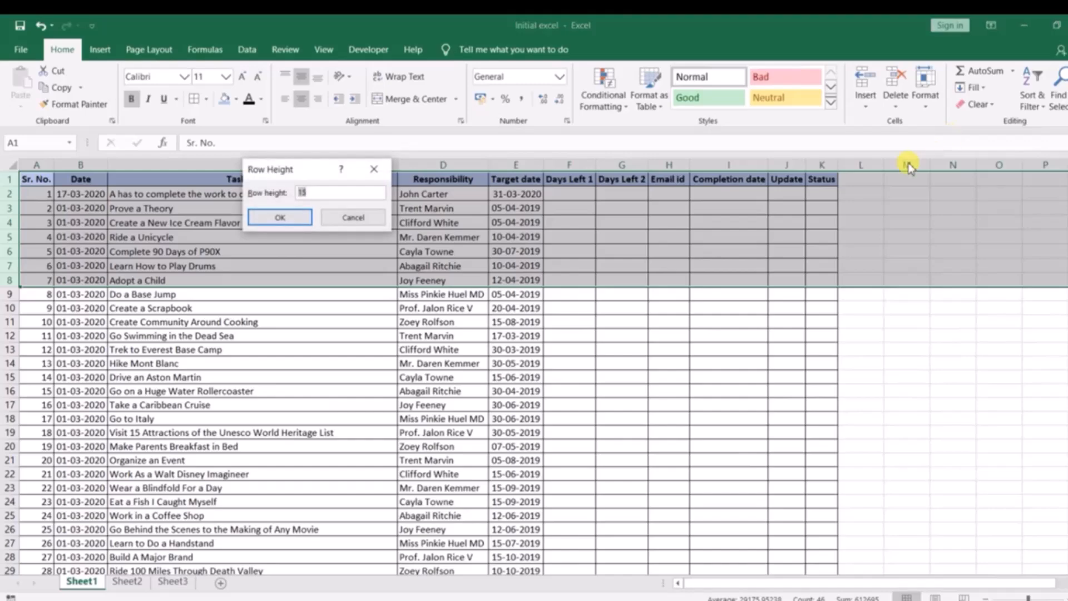
type("14.8")
key("Return")
left_click(311, 341)
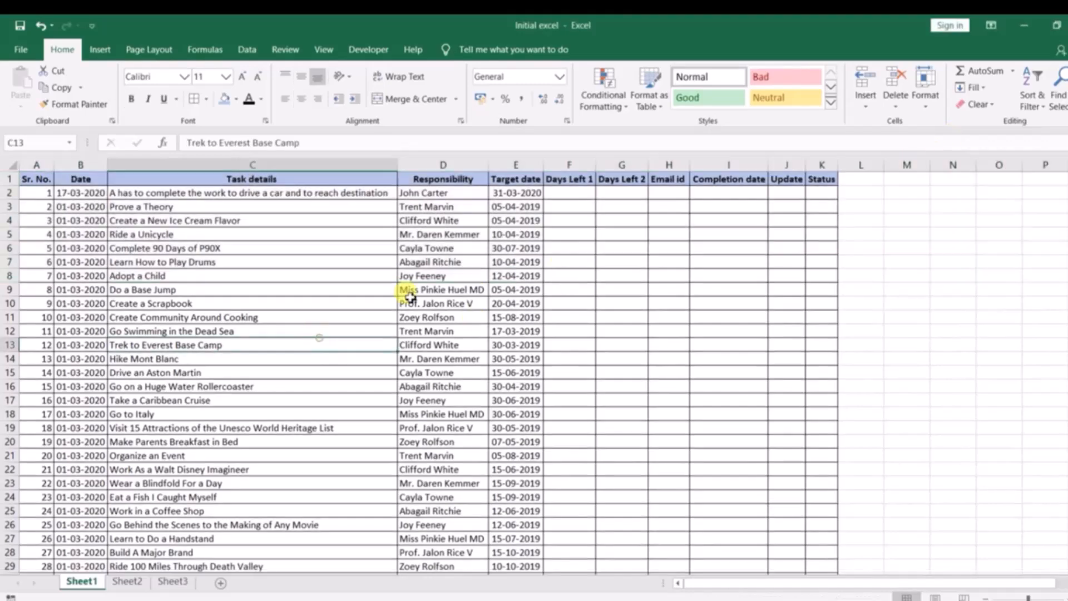
left_click(925, 101)
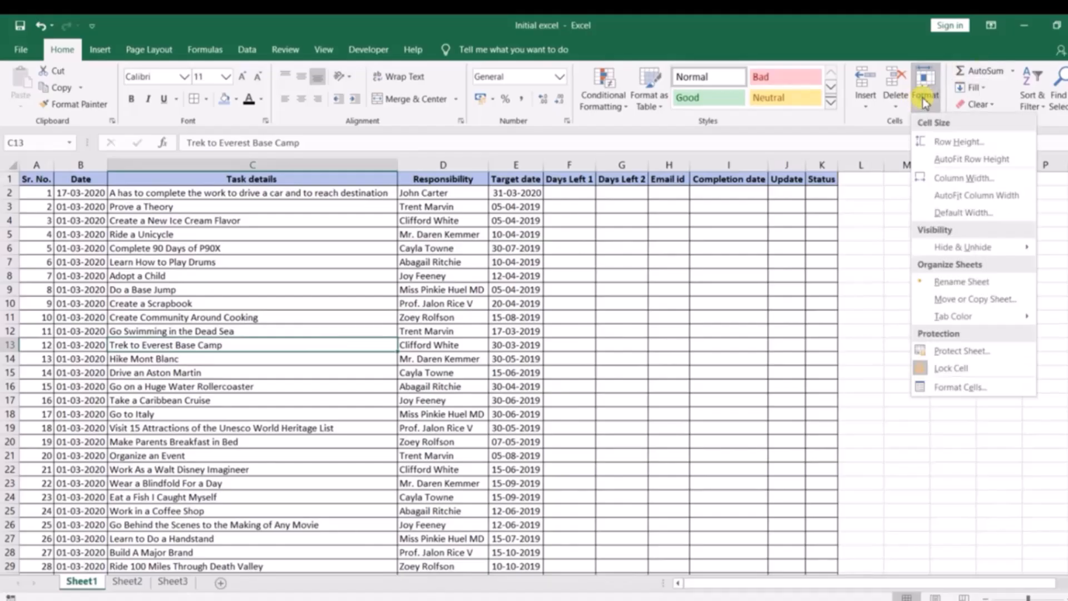
mouse_move(951, 251)
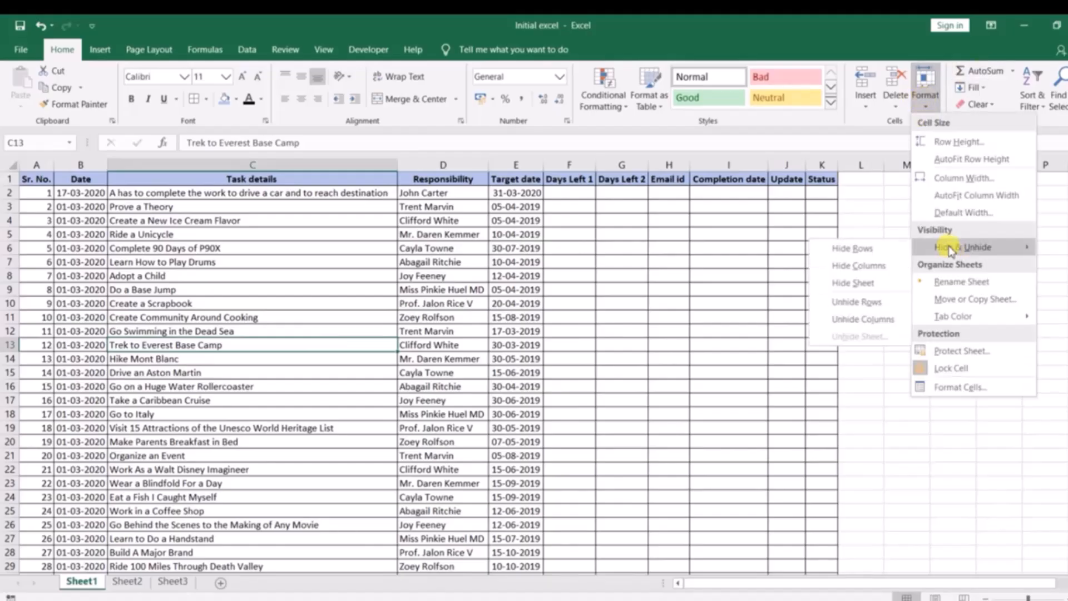
left_click(628, 273)
Try to hide the Responsibility column D with the hide options, and undo the result
left_click(443, 165)
left_click(925, 97)
mouse_move(946, 249)
left_click(876, 250)
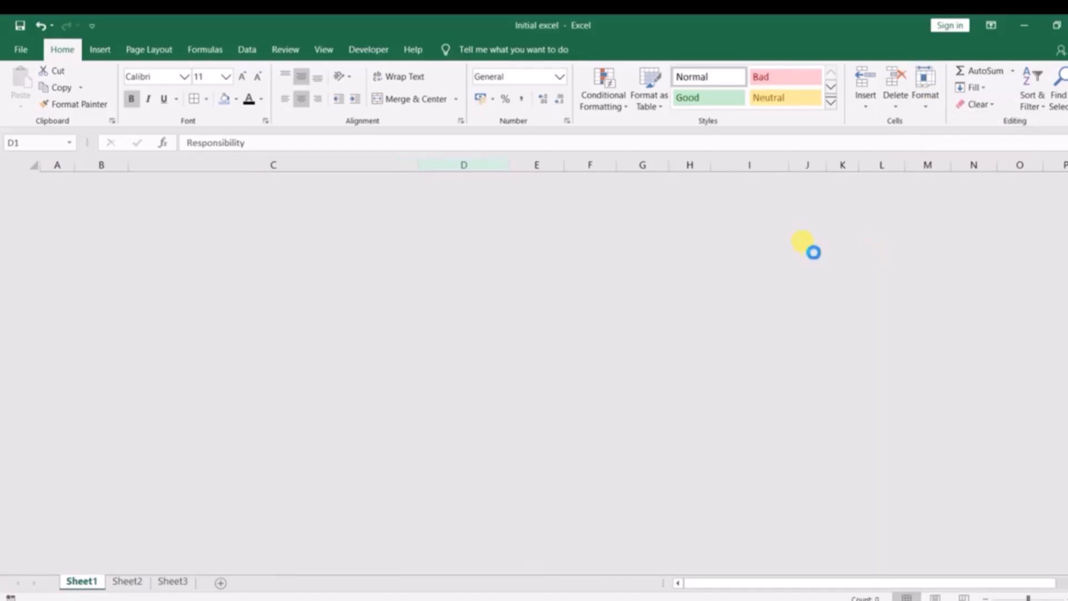
key("ctrl+z")
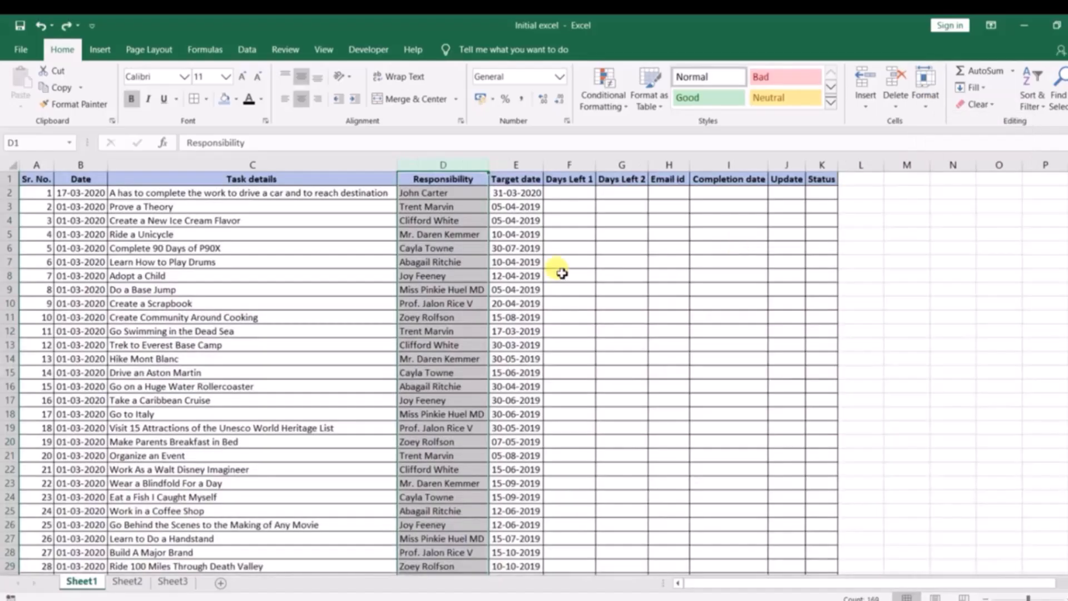
Hide the Responsibility column D, then undo the hiding
left_click(930, 98)
mouse_move(953, 248)
left_click(868, 269)
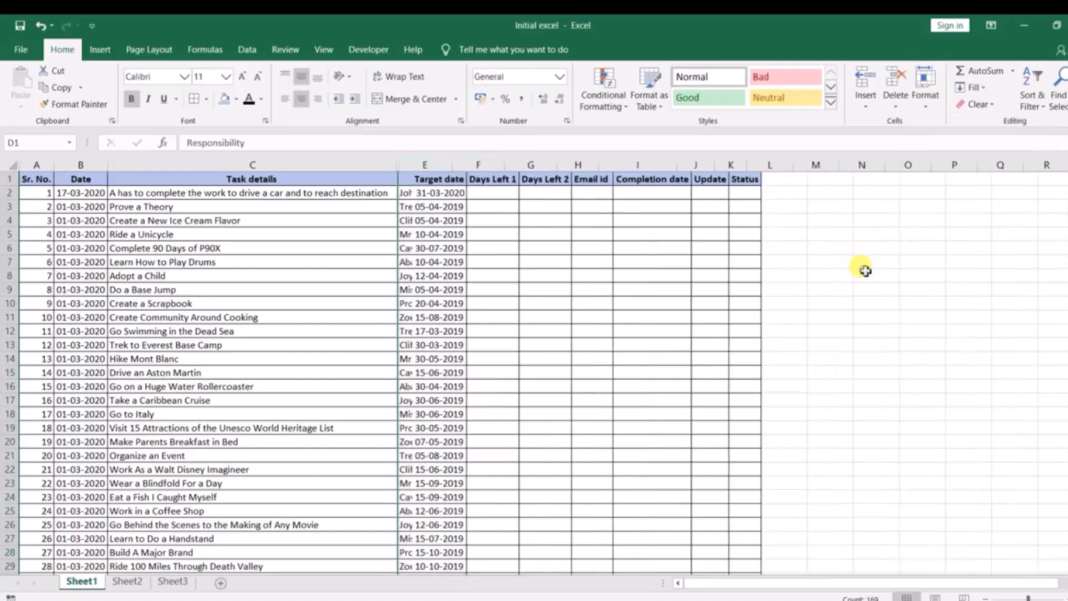
left_click_drag(374, 166, 435, 165)
left_click(588, 303)
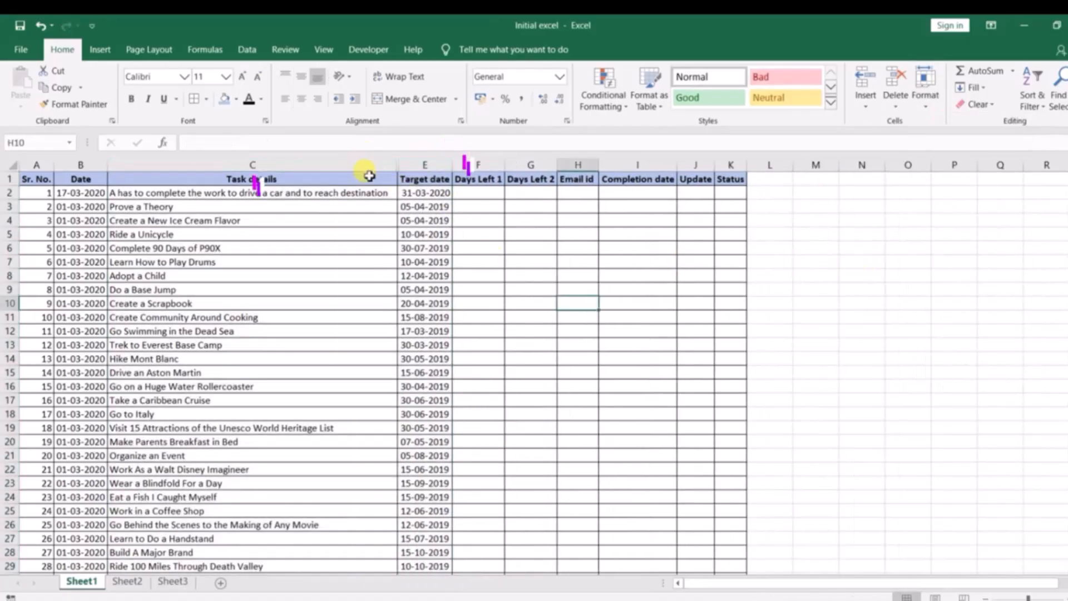
left_click(437, 165)
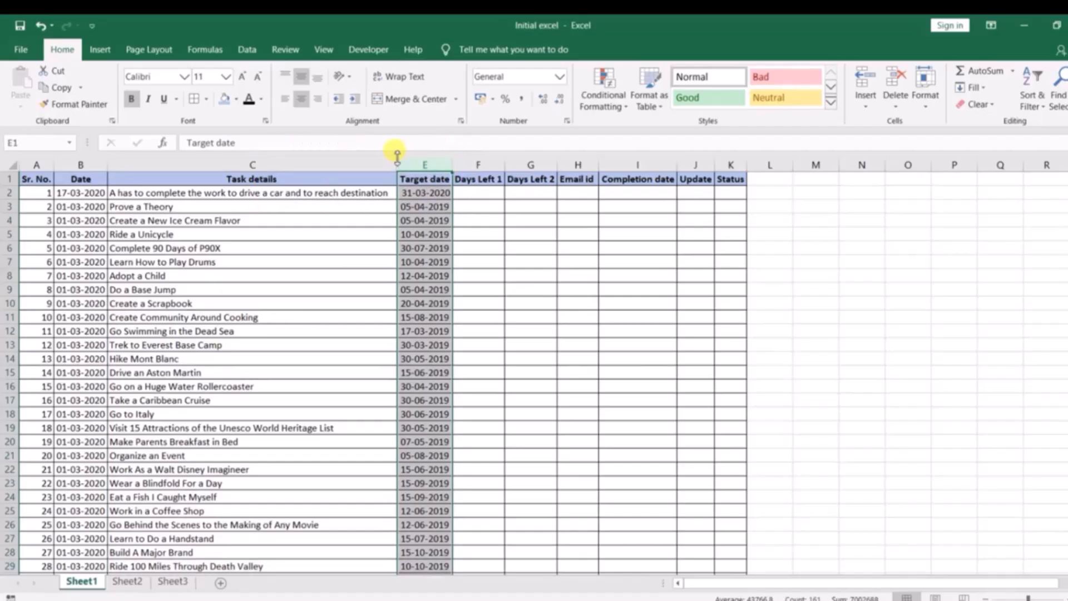
key("ctrl+z")
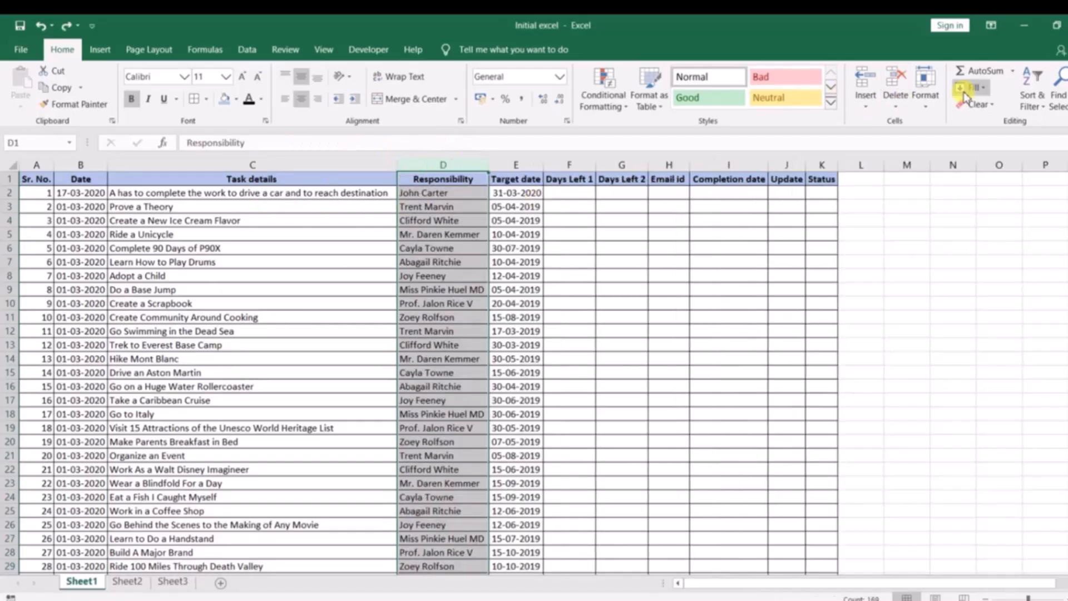
left_click(925, 87)
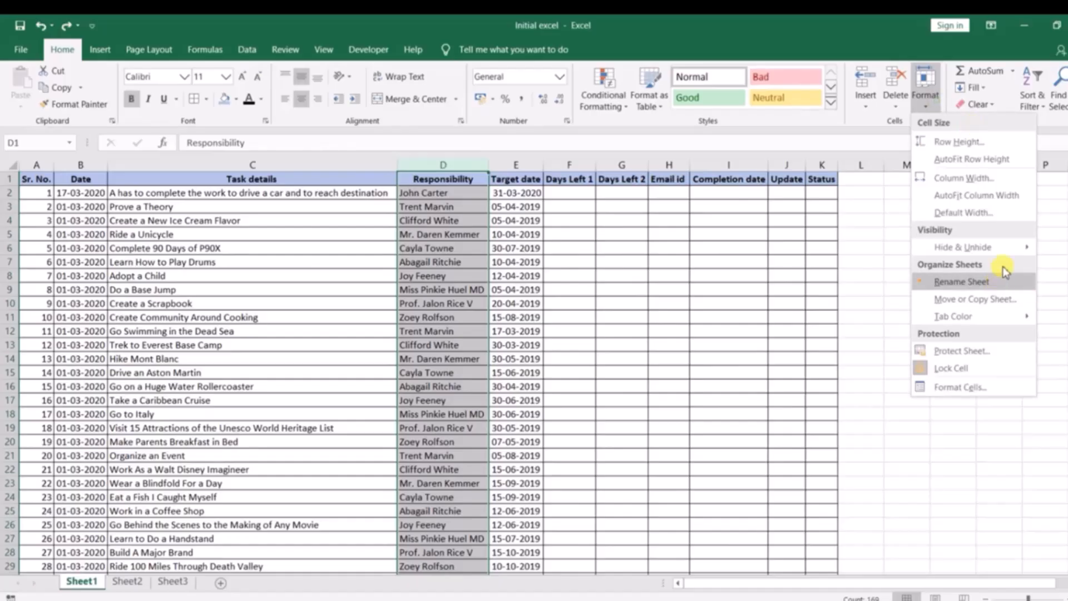
left_click(973, 284)
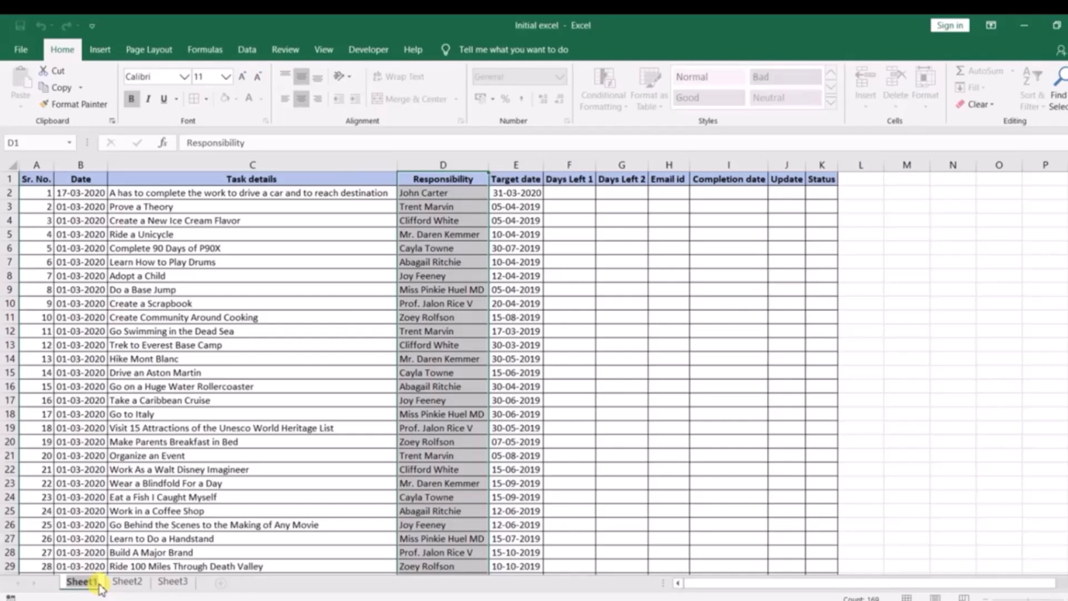
key("Return")
left_click(925, 89)
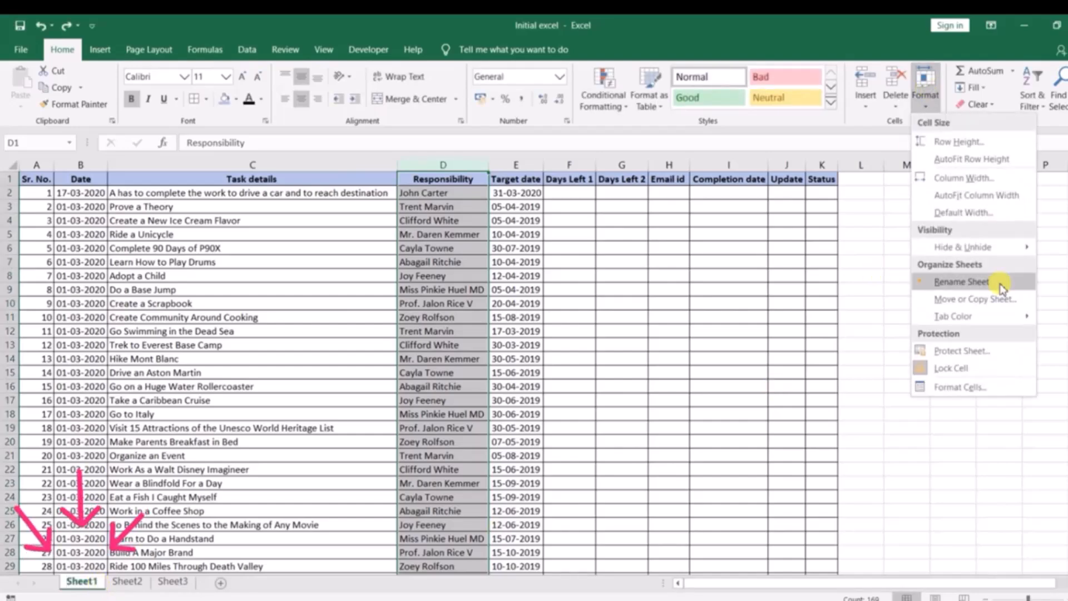
mouse_move(1002, 317)
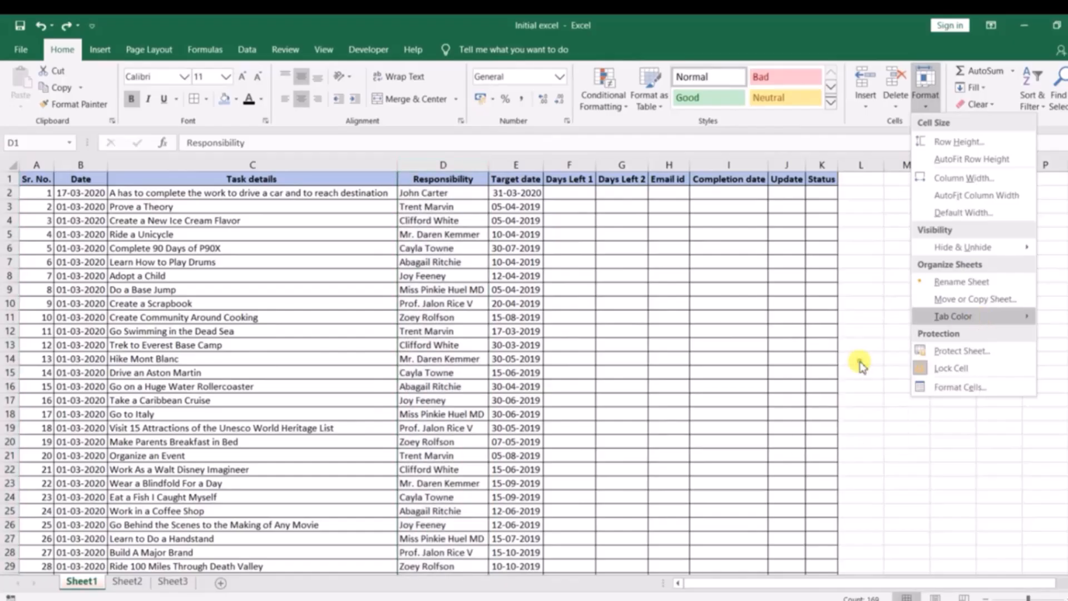
left_click(859, 365)
left_click(134, 581)
left_click(91, 581)
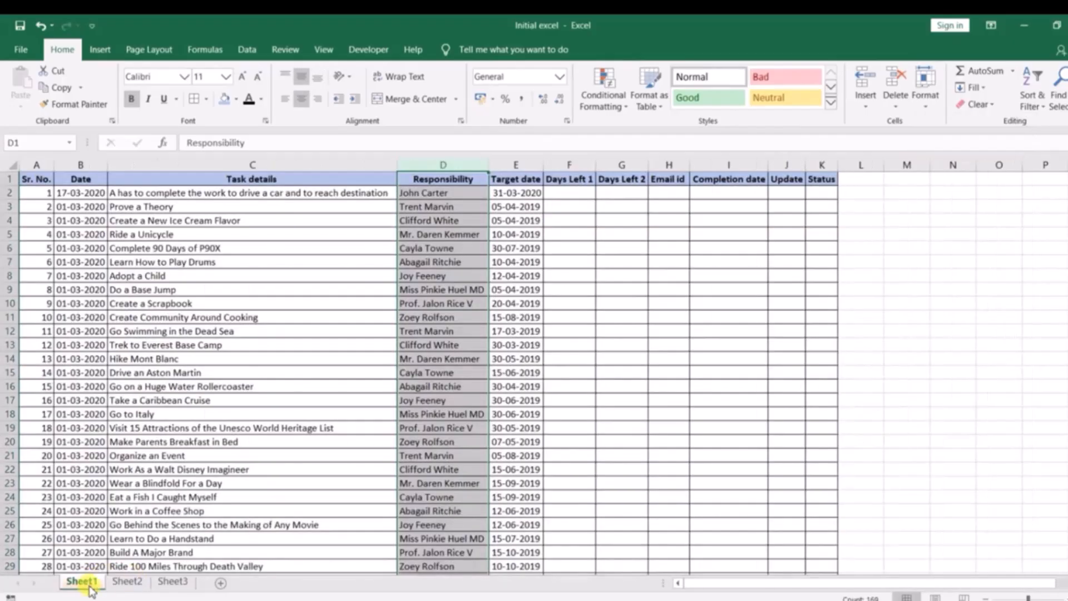
Open Format Cells for column D and review its Alignment, Font, Border, Fill and Protection tabs, then close it
left_click(925, 92)
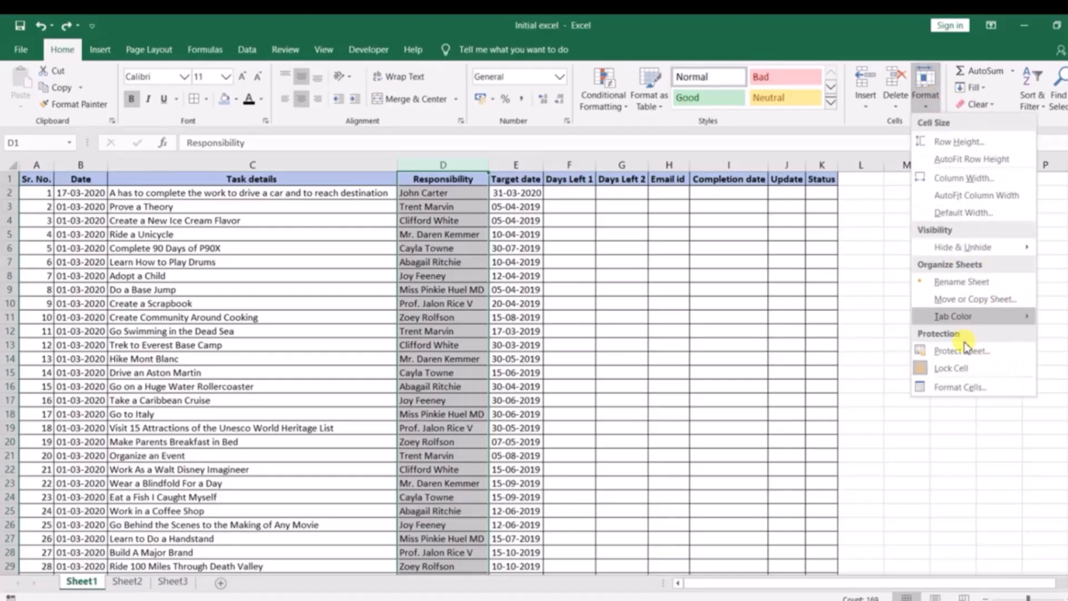
left_click(961, 389)
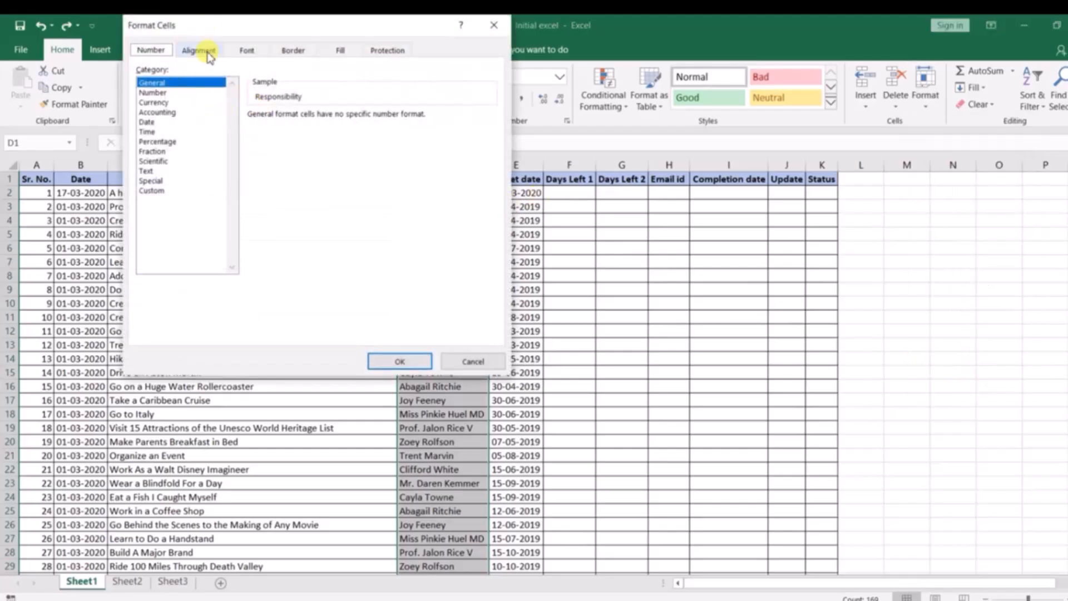
left_click(210, 56)
left_click_drag(269, 29, 586, 77)
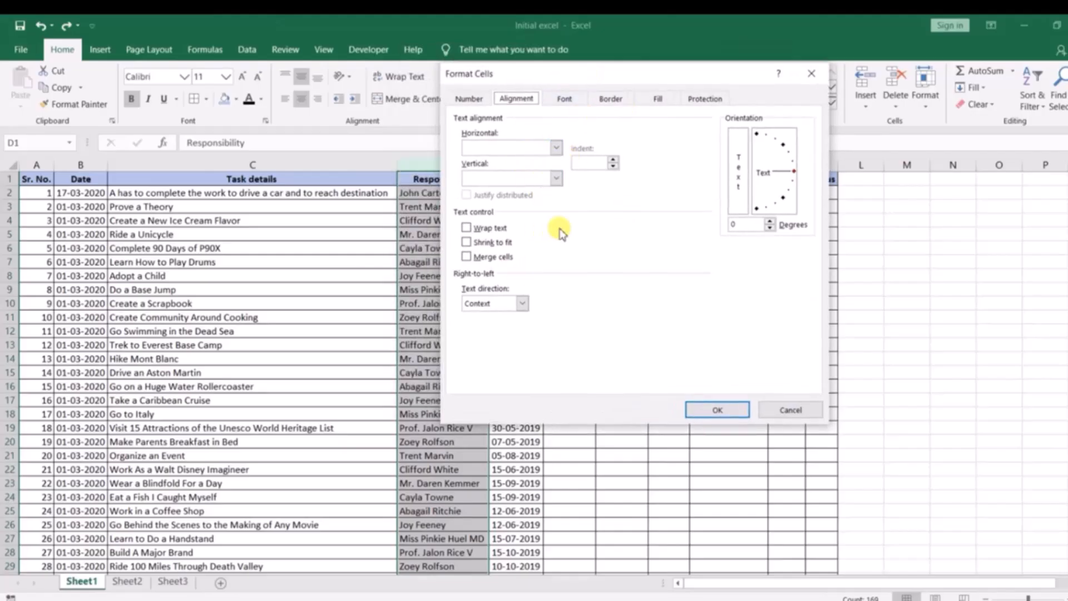
left_click(568, 103)
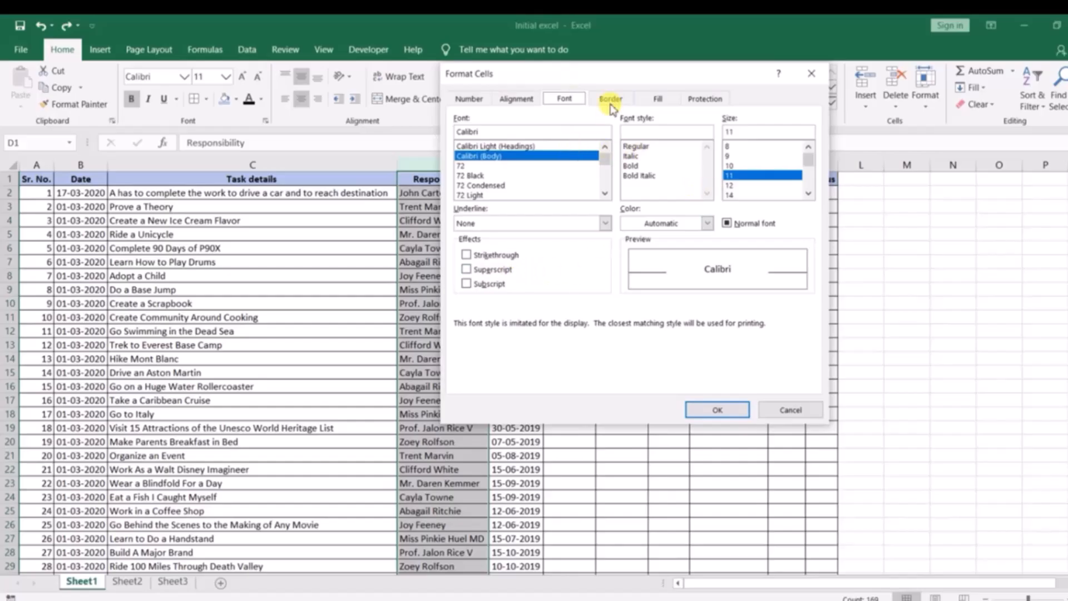
left_click(611, 99)
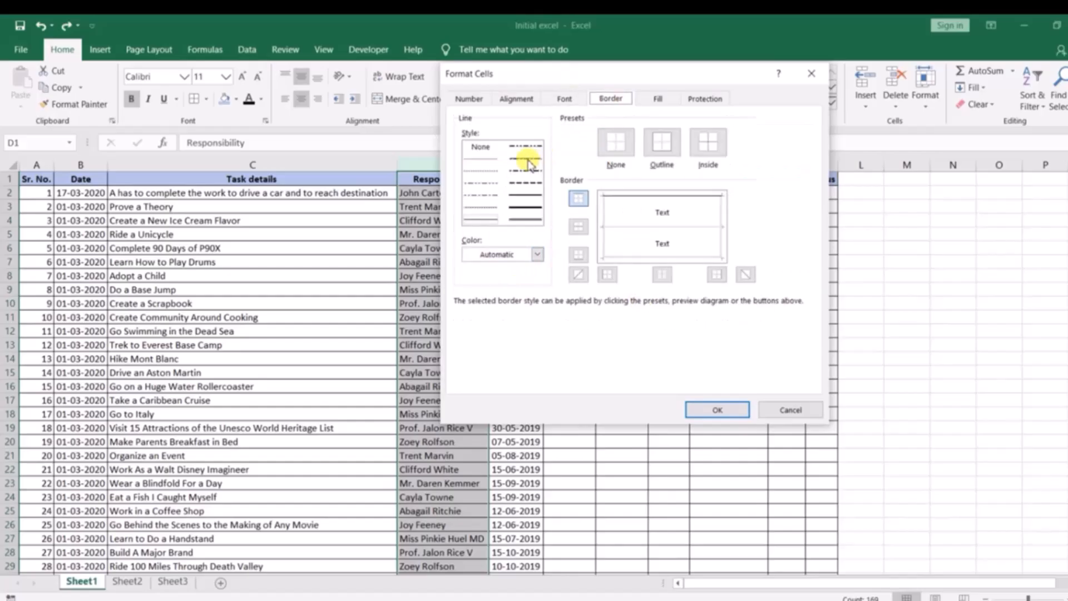
left_click(658, 99)
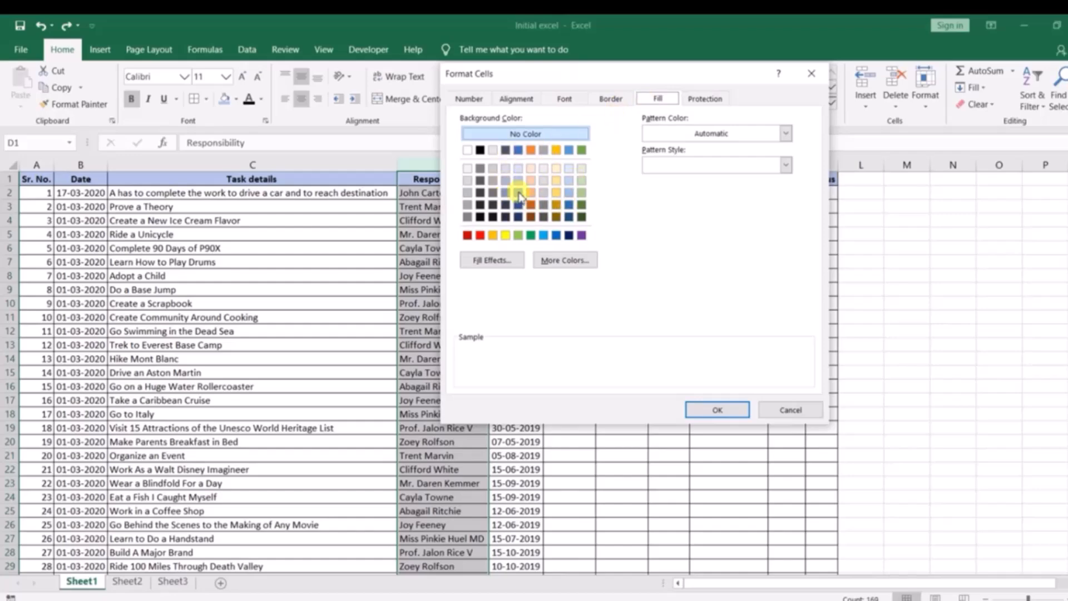
left_click(709, 99)
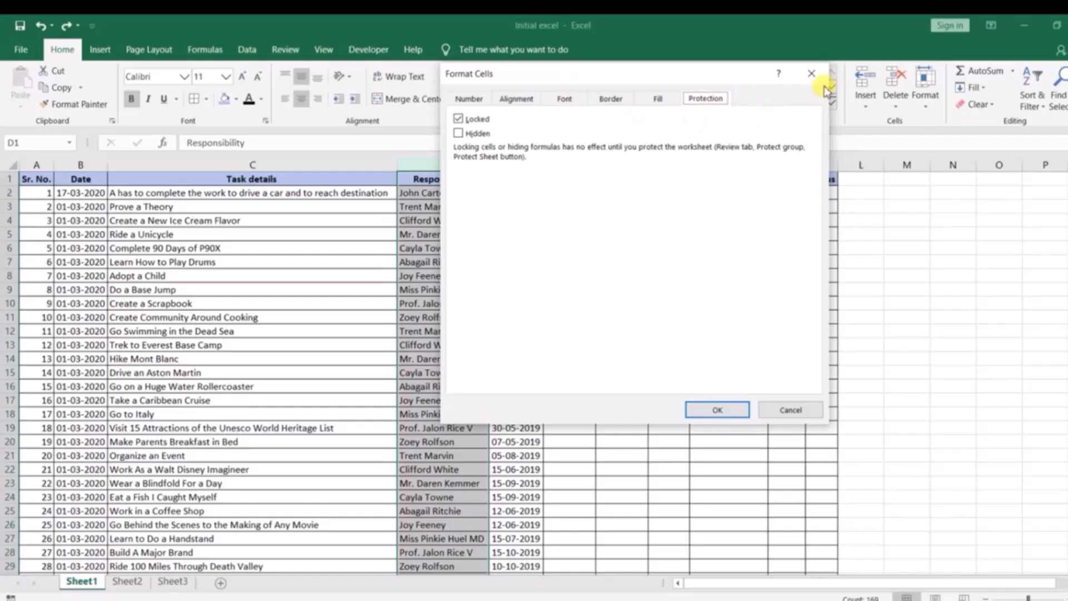
left_click(811, 73)
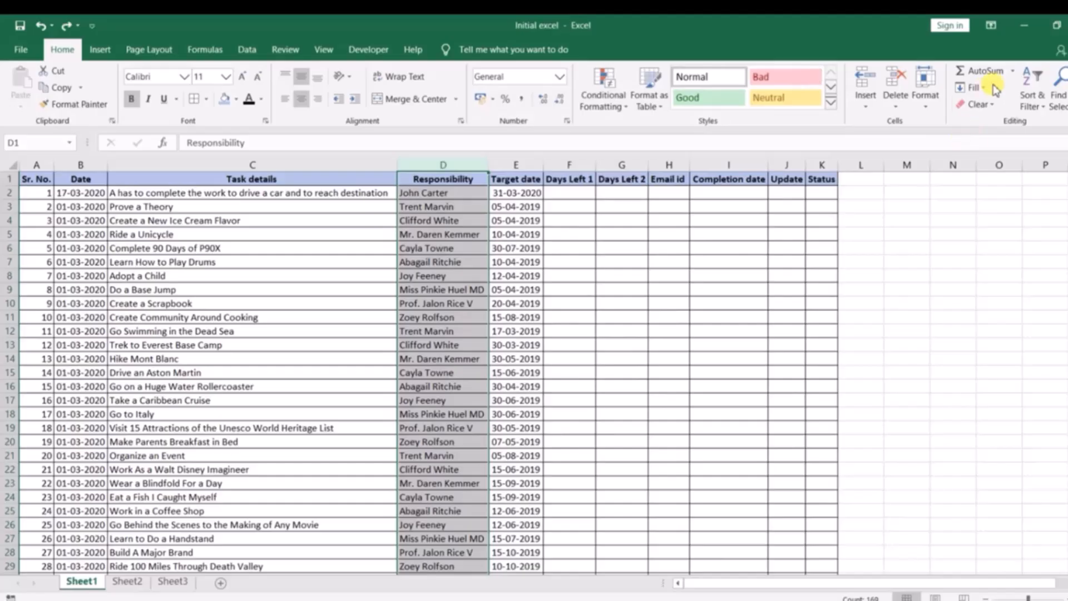
left_click(1013, 71)
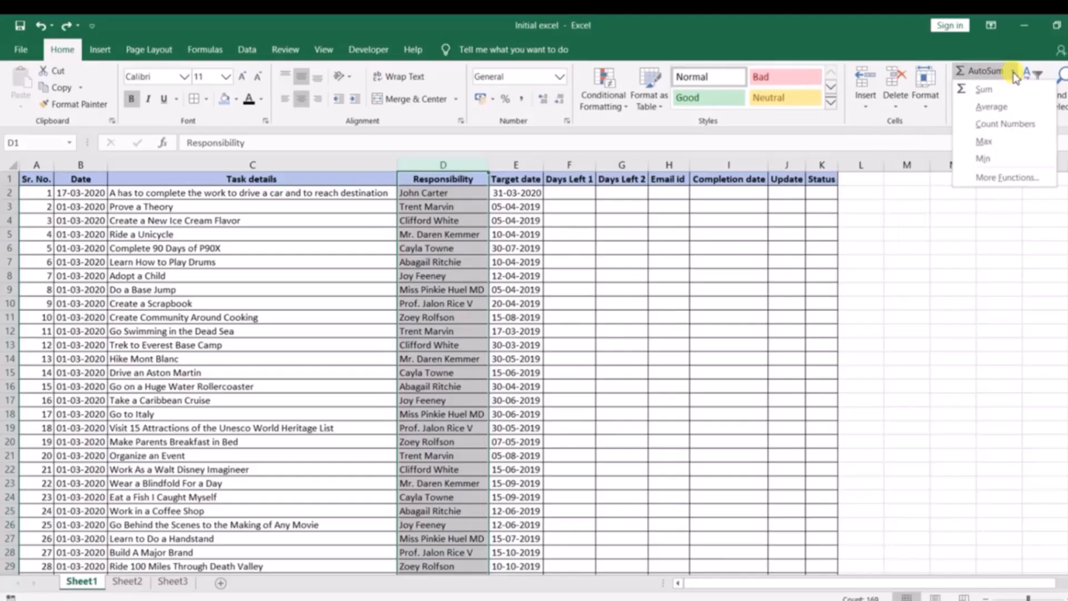
left_click(672, 235)
left_click(582, 207)
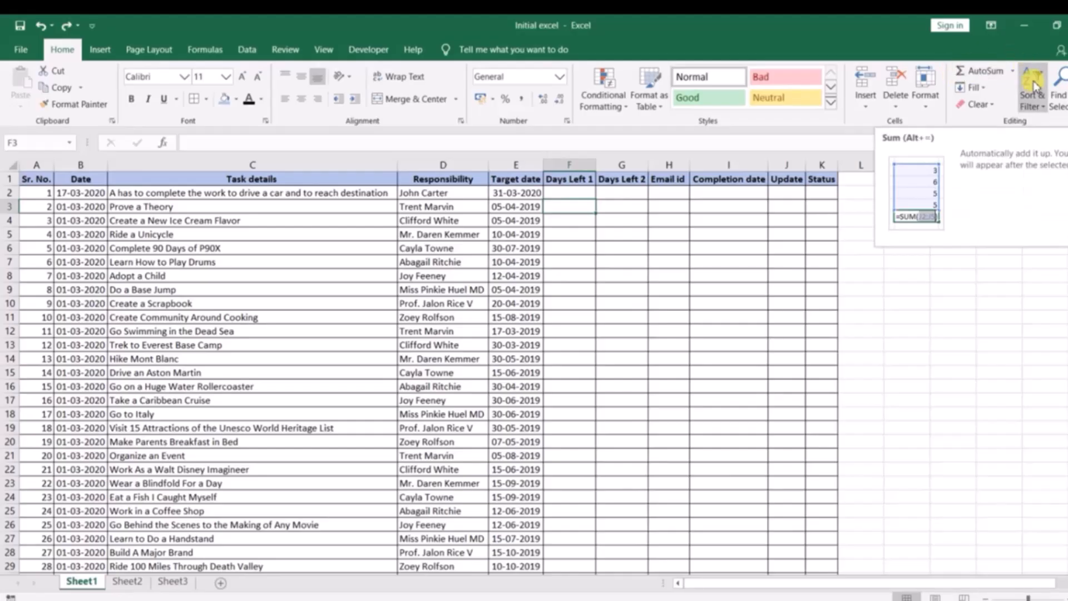
left_click(203, 233)
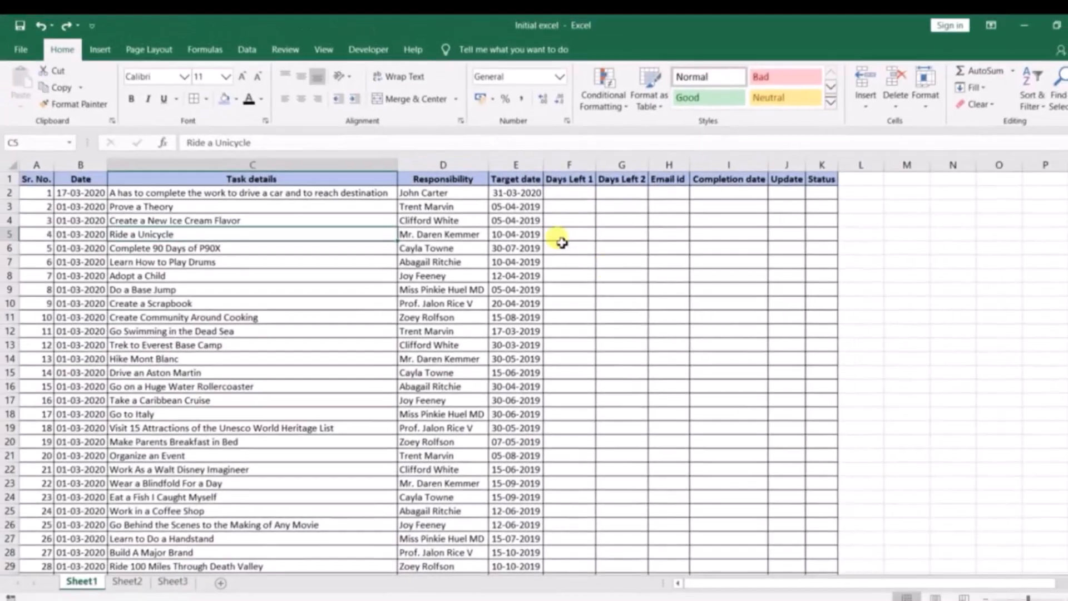
left_click(566, 234)
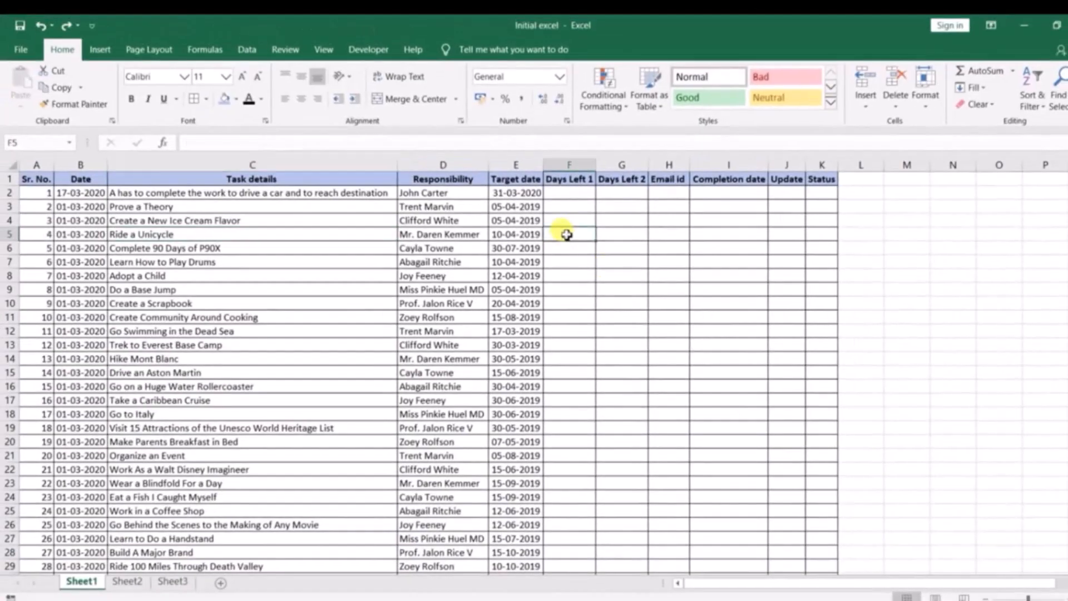
left_click(568, 193)
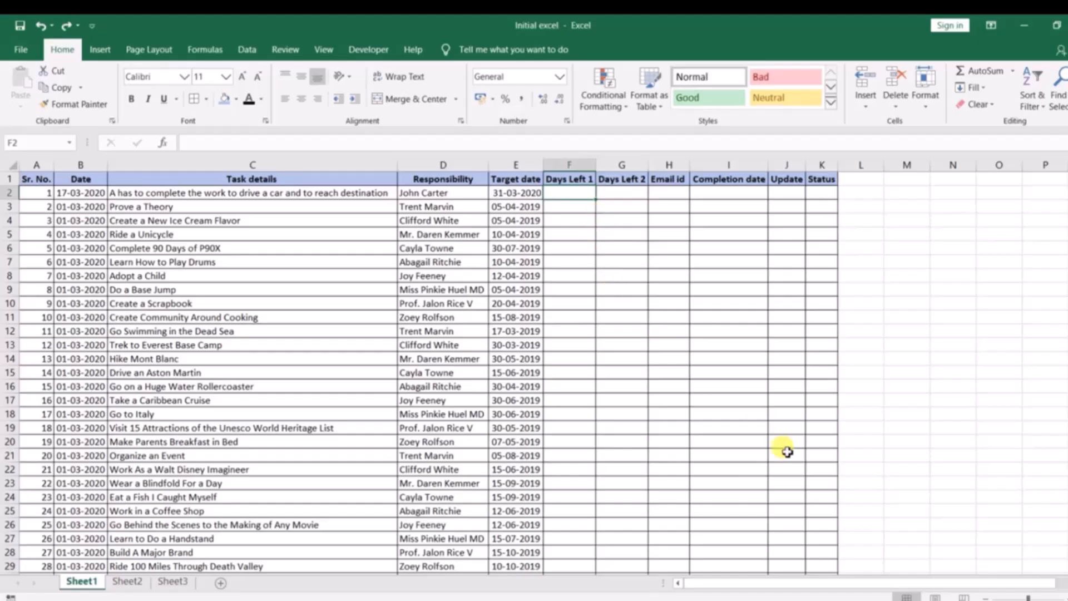
left_click(587, 220)
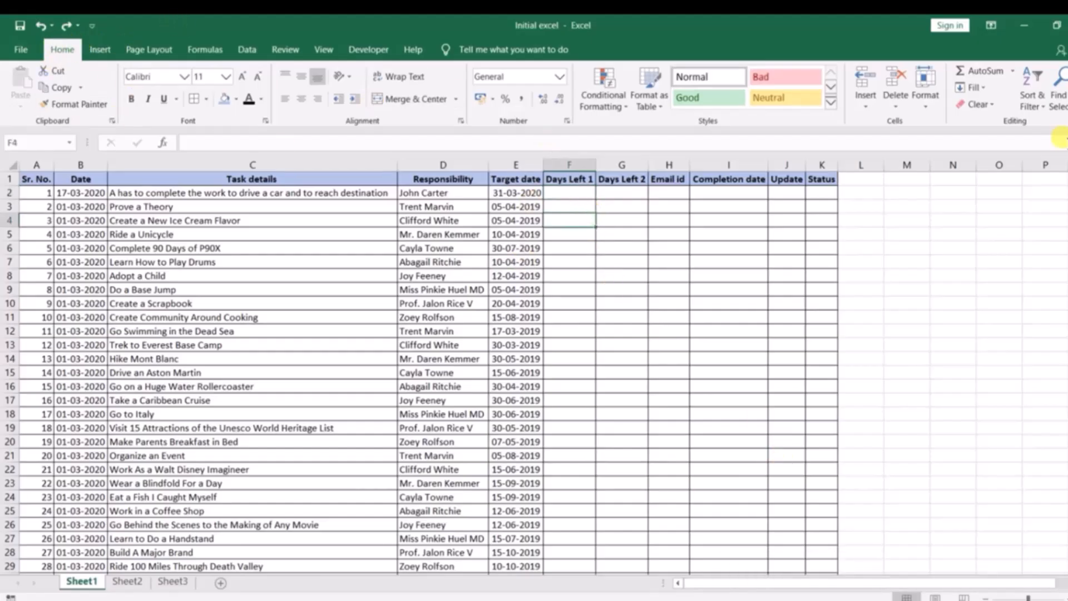